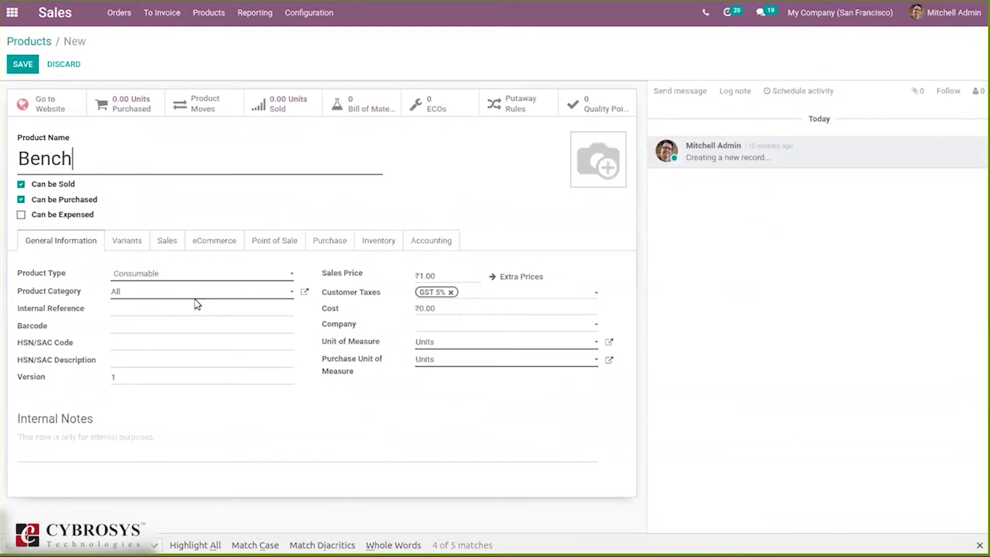
Make the new Bench product a Storable Product with a sales price of 1200
click(116, 274)
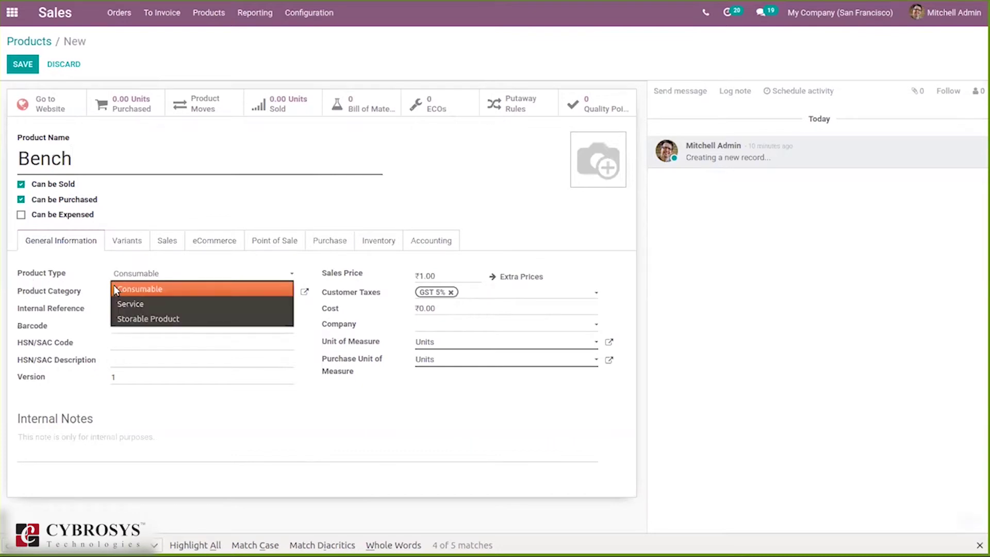
click(171, 320)
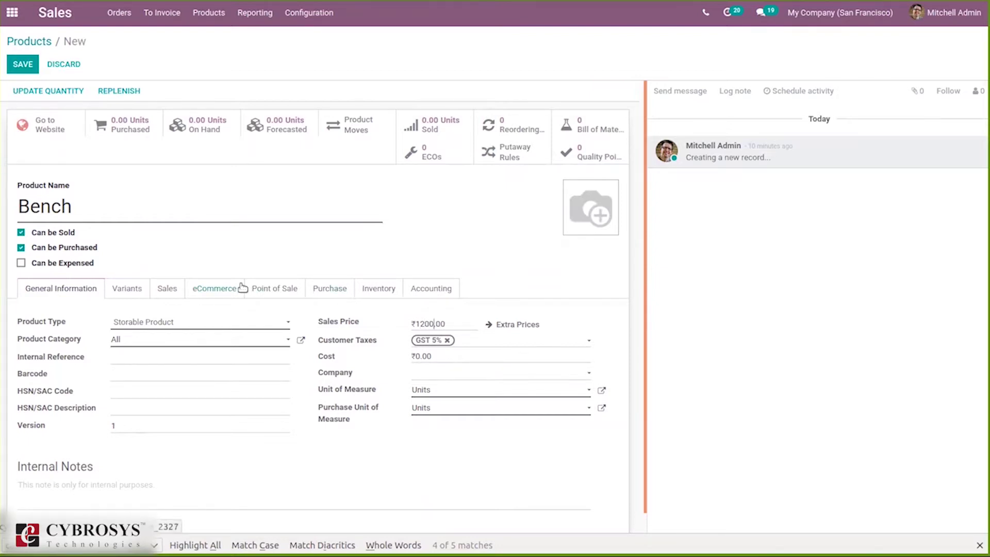
Set the Bench product's customer lead time to 3 days and save the product
click(384, 289)
scroll(646, 206, down, 1)
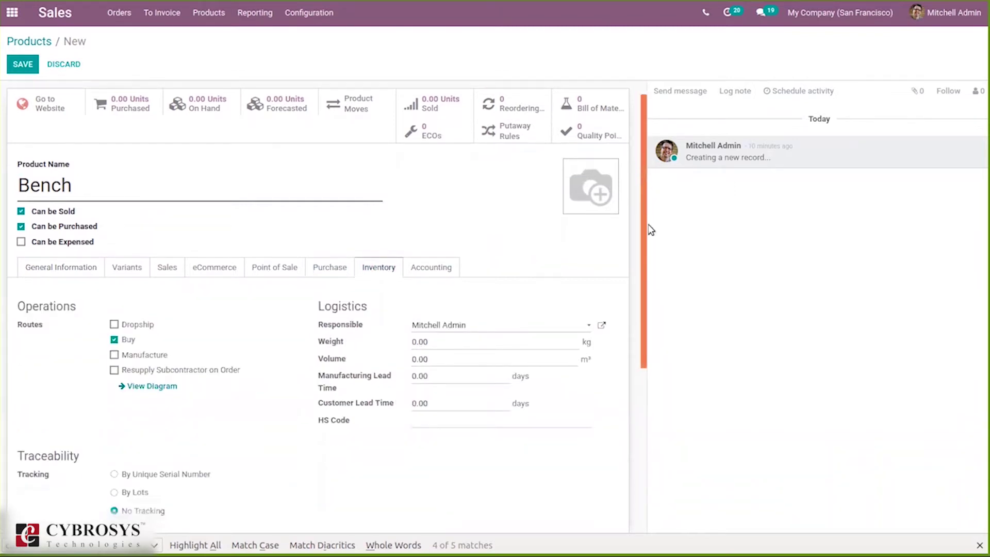
scroll(651, 230, down, 3)
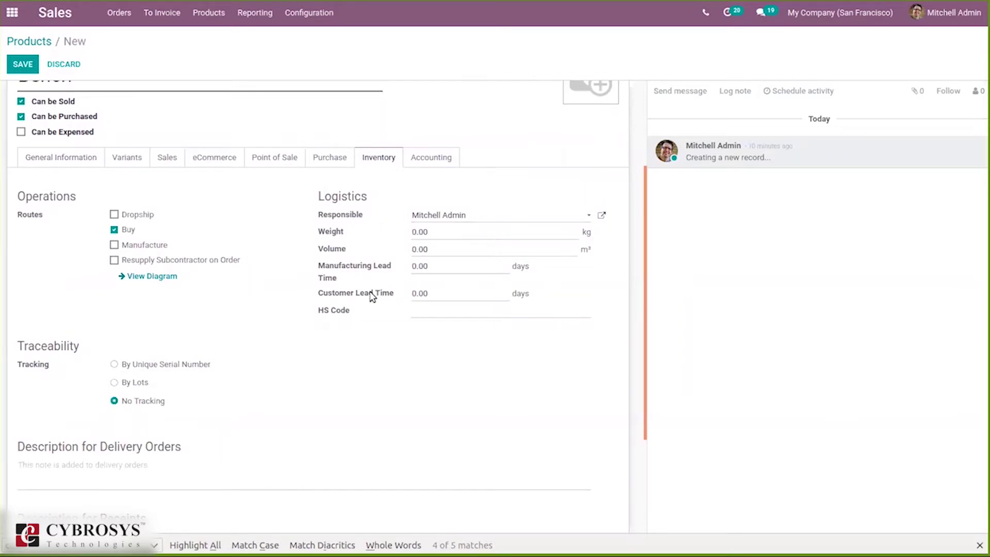
mouse_move(372, 297)
click(16, 69)
Record an on-hand quantity of 50 for Bench at location WH/Stock, save it and return to the product
click(120, 12)
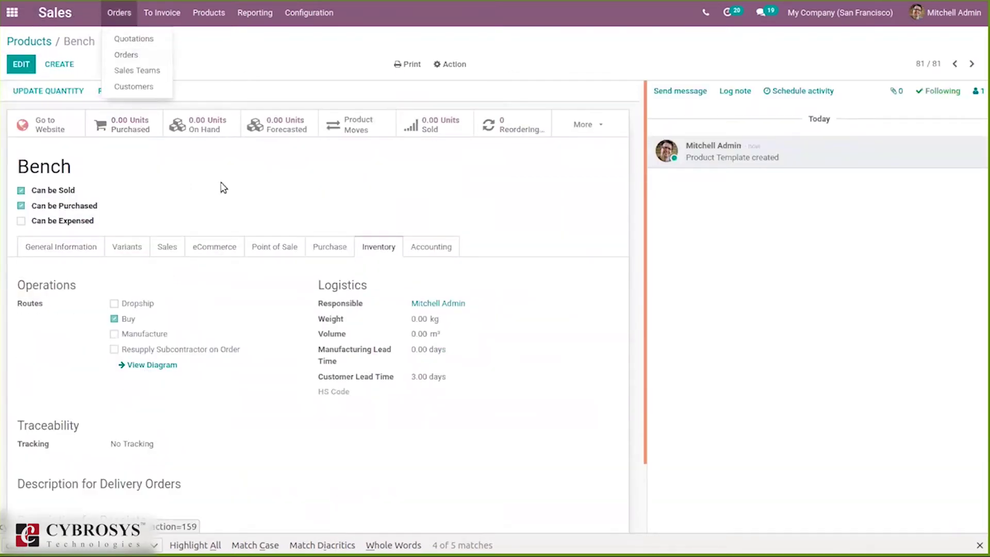
click(195, 169)
click(210, 125)
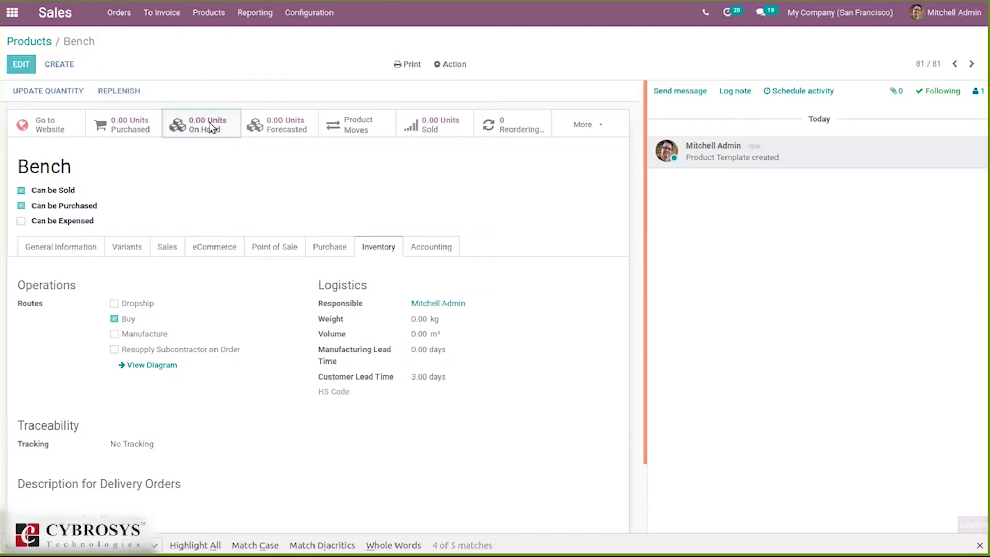
click(23, 65)
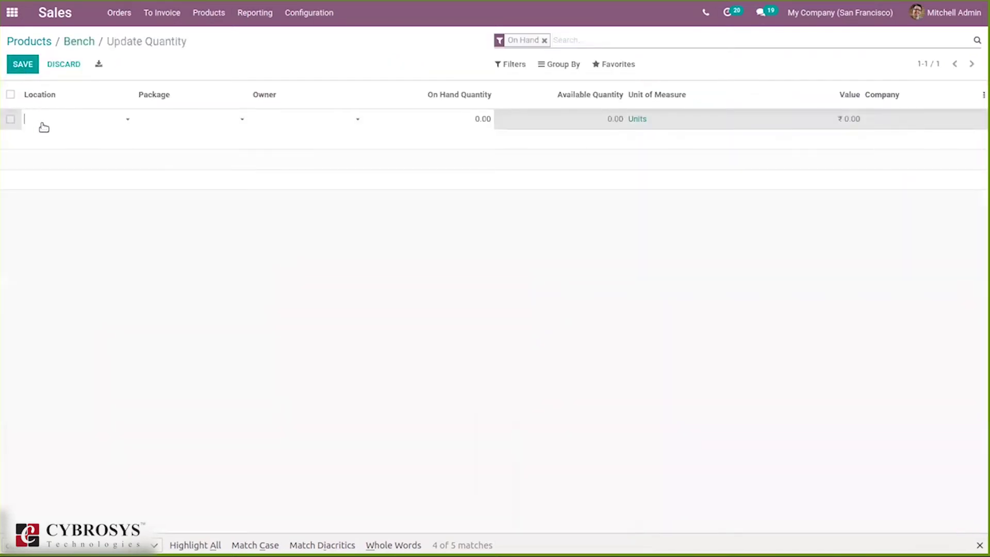
click(42, 123)
click(73, 215)
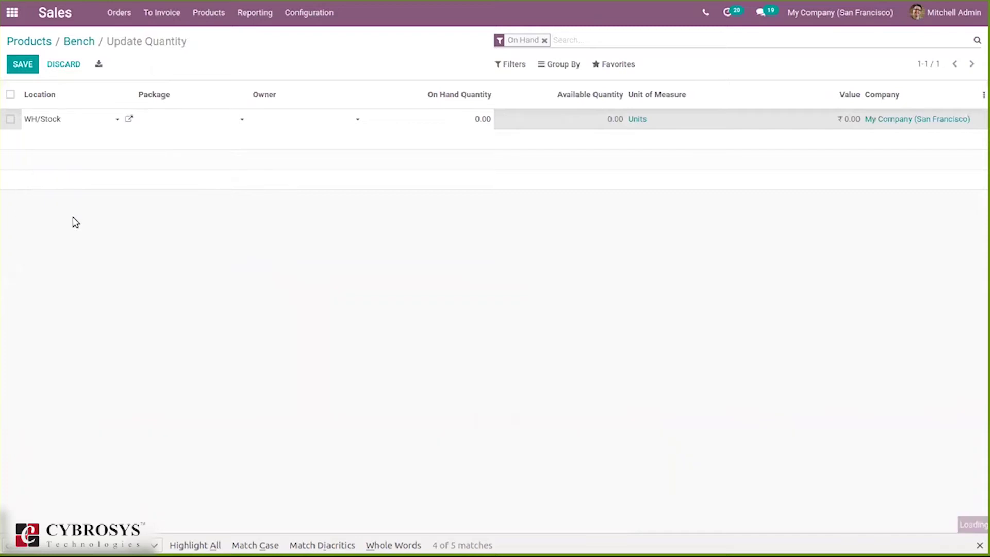
click(481, 116)
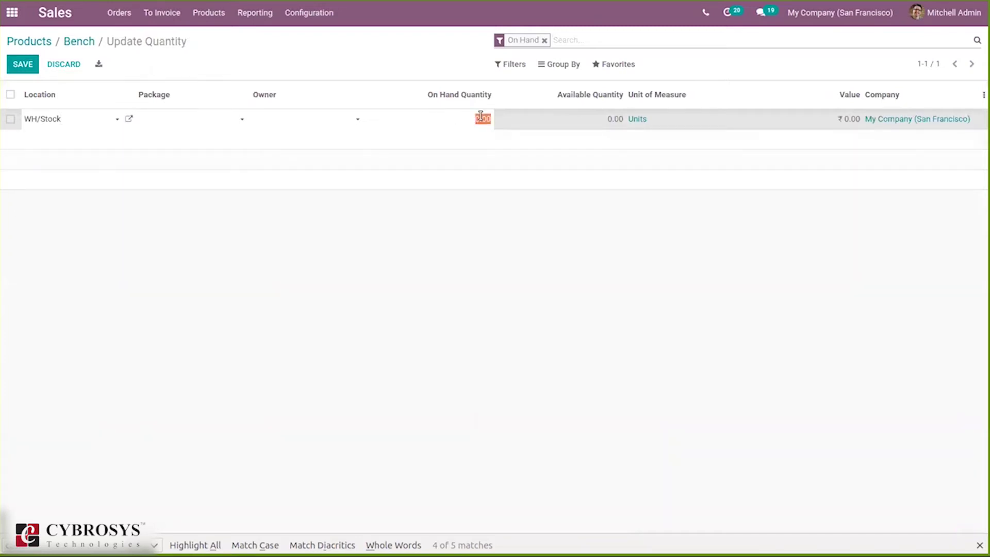
text(50)
click(13, 59)
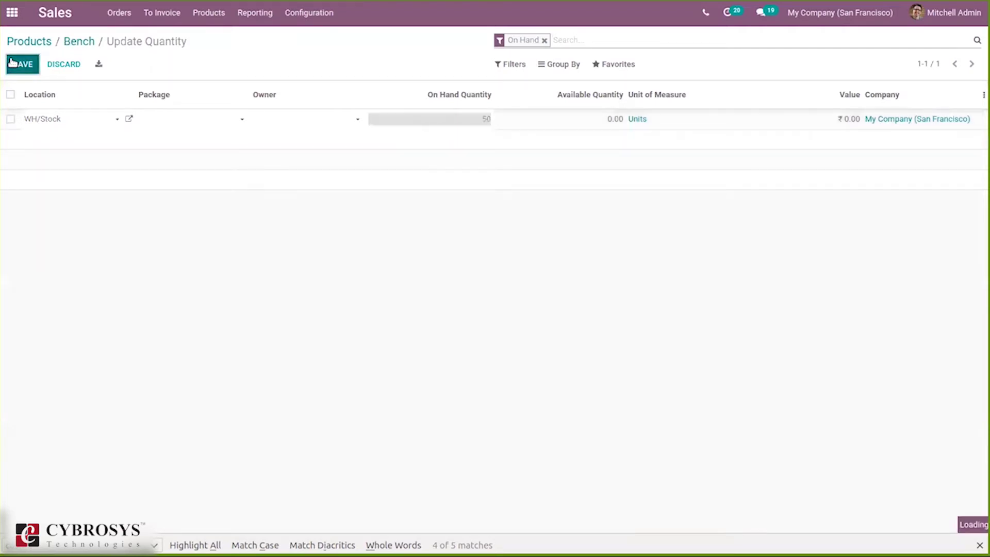
click(74, 43)
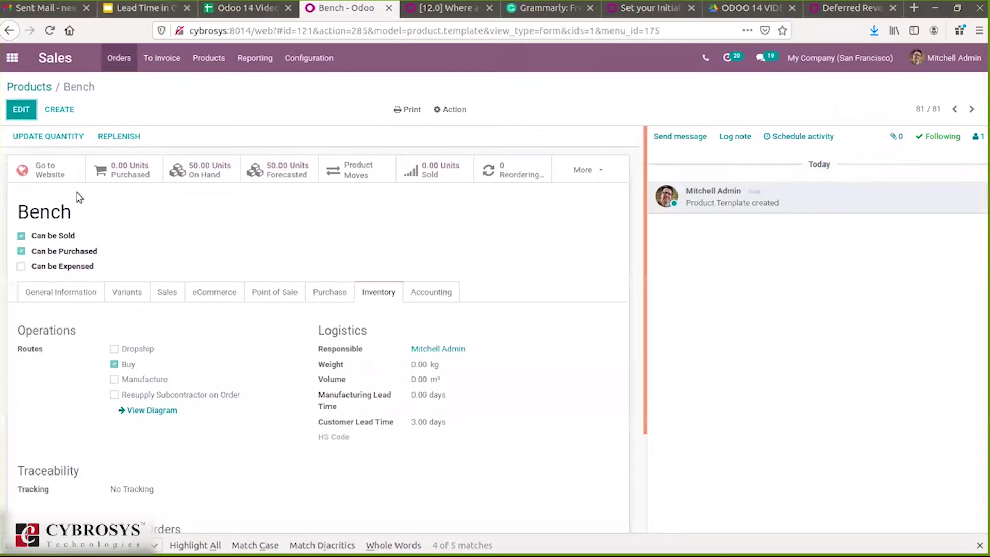
Create a new sales order for customer IN Company with GST treatment Overseas
click(115, 15)
click(129, 55)
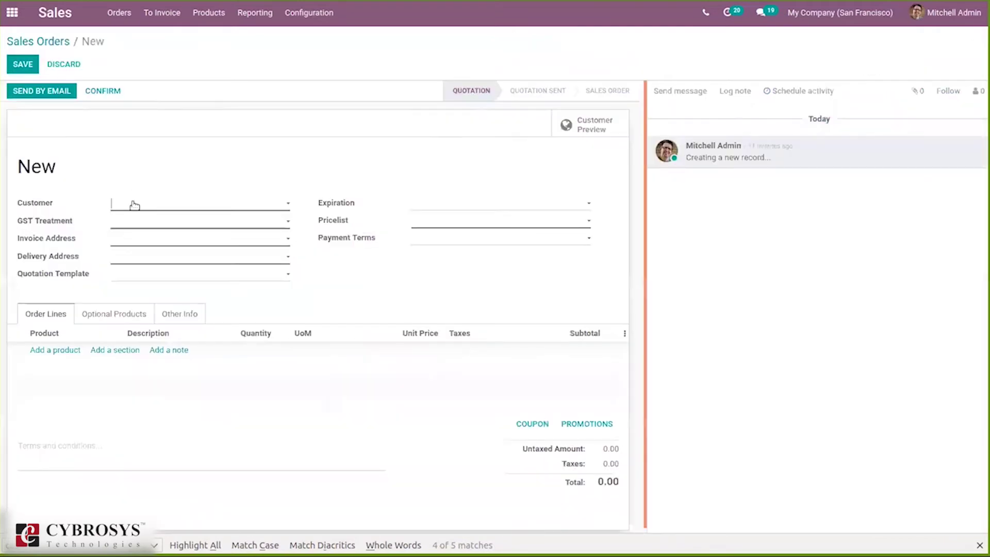
click(135, 206)
click(172, 255)
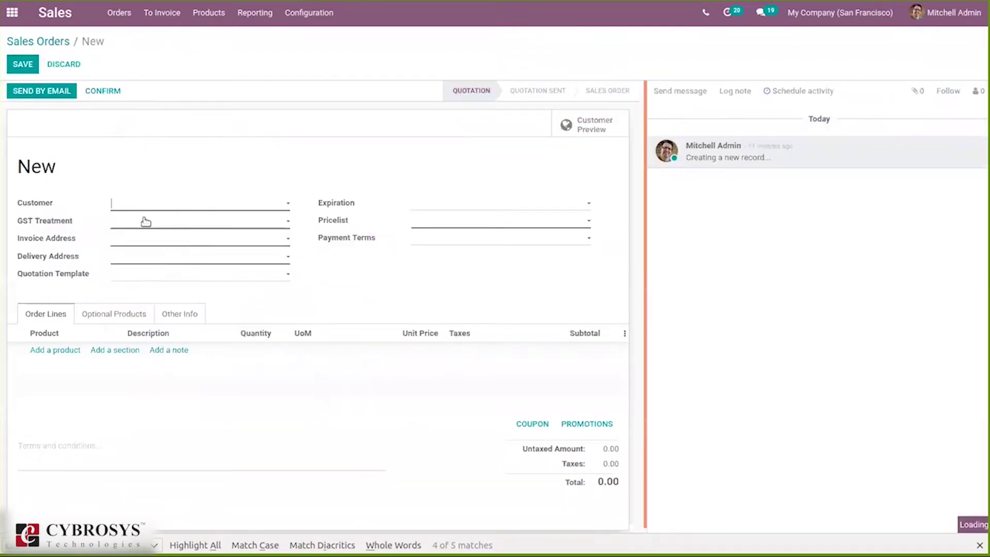
click(143, 221)
click(161, 293)
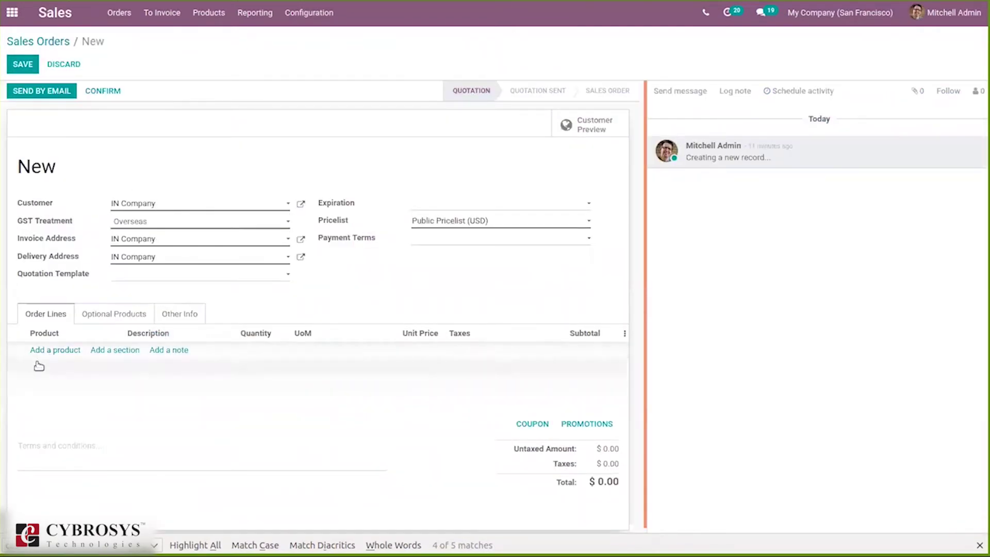
Add the product Bench to the order lines and confirm the quotation
click(37, 353)
text(be)
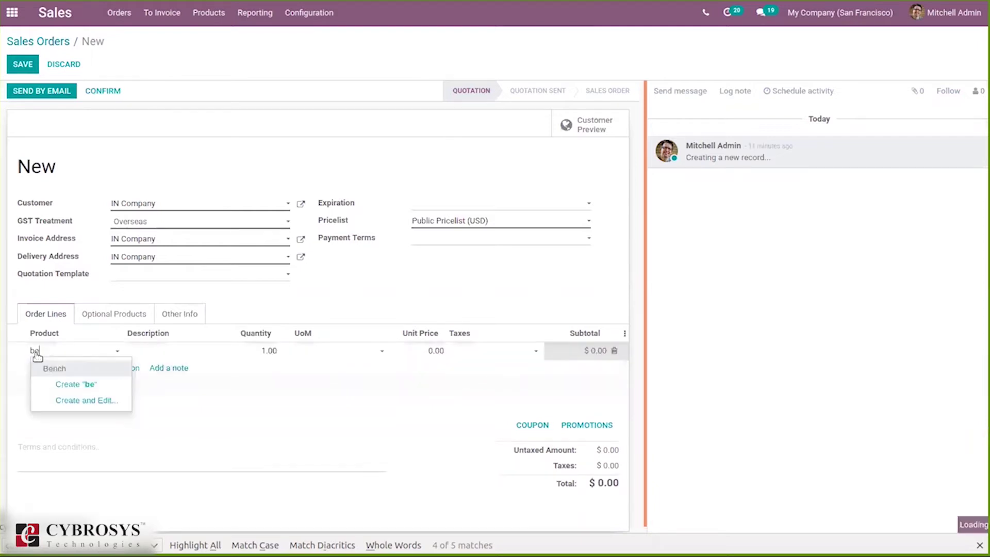
click(66, 368)
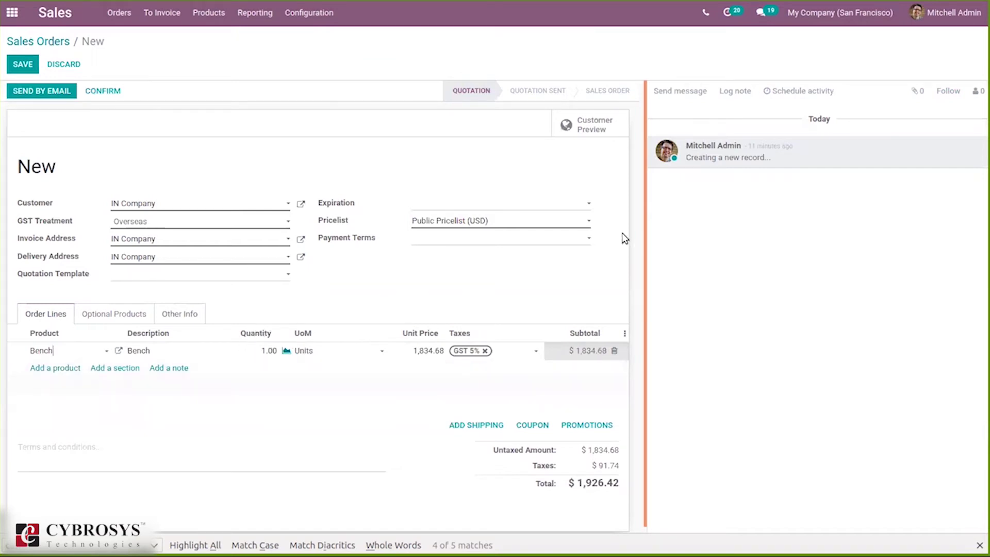
click(113, 91)
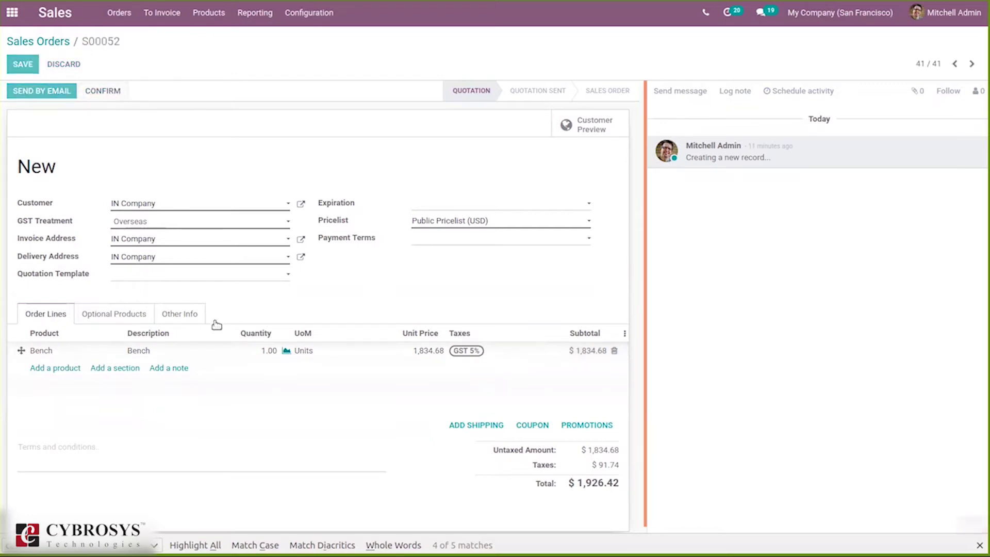
Check the sales order's expected delivery date in its other information and compare it with the order date
click(99, 355)
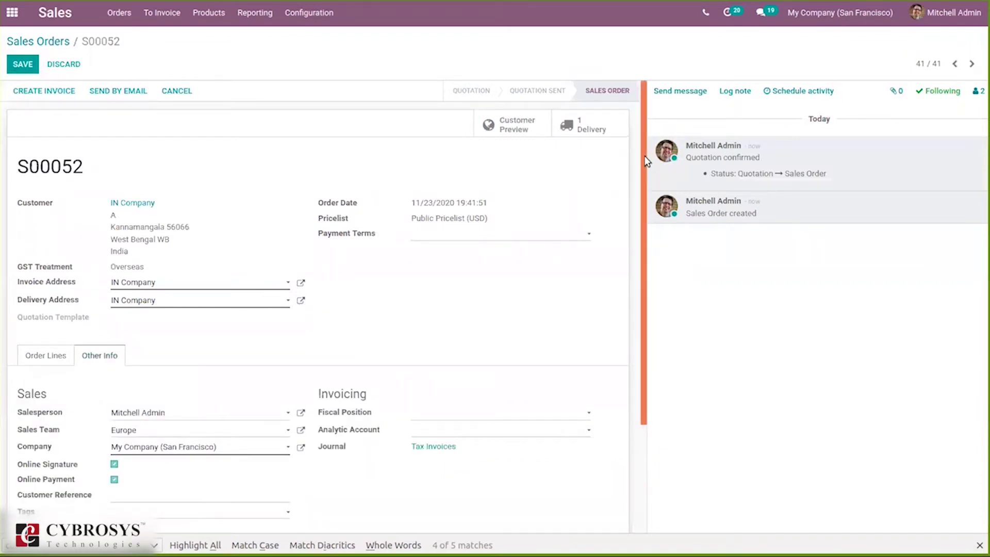
drag(646, 161, 630, 376)
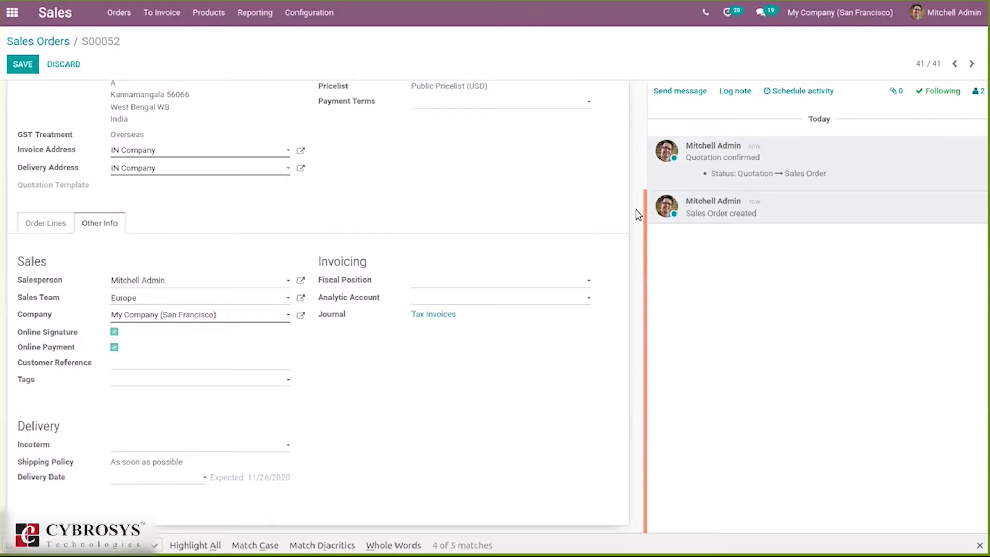
drag(638, 215, 635, 123)
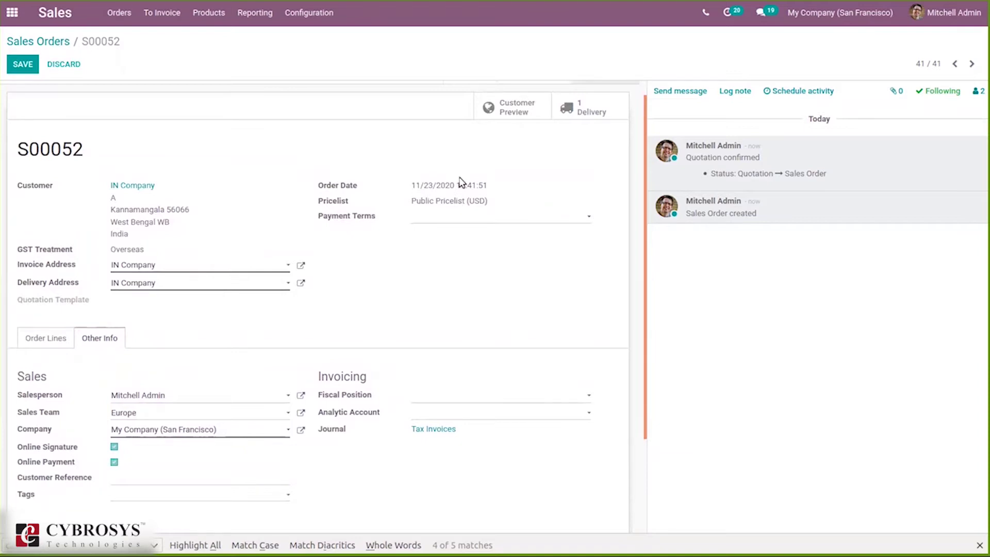
drag(644, 138, 648, 327)
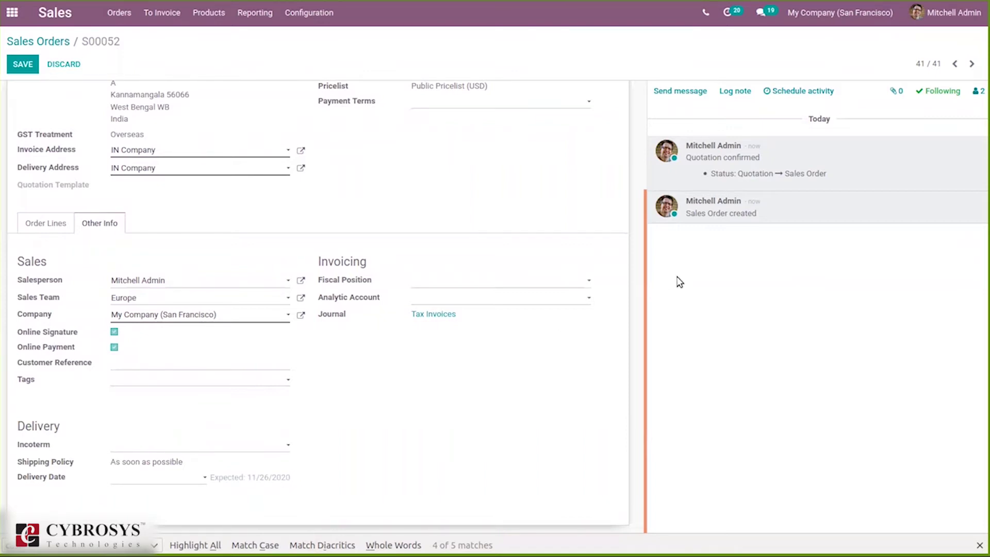
drag(644, 277, 640, 350)
mouse_move(269, 473)
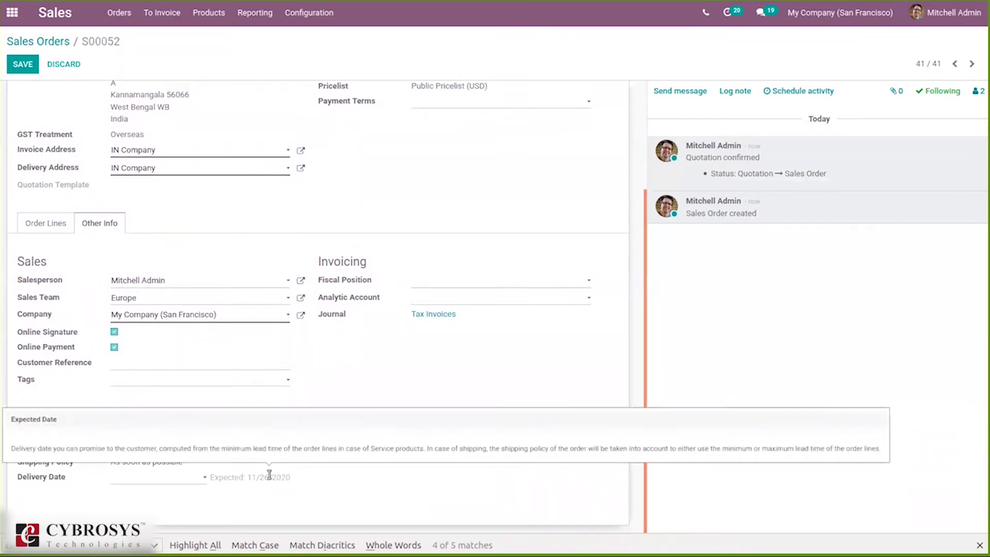
Try to set the sales order's delivery date to 11/24/2020
click(143, 479)
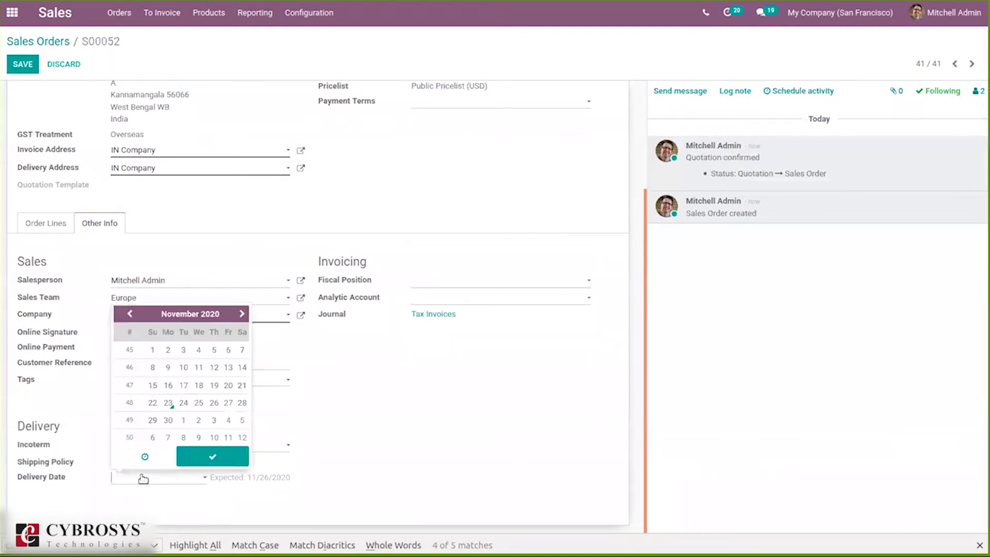
click(185, 403)
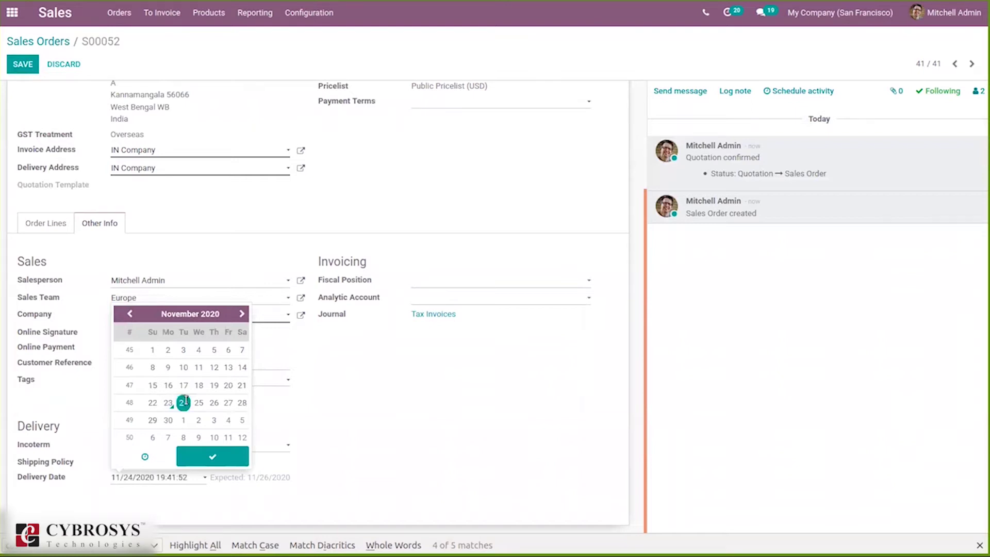
click(80, 478)
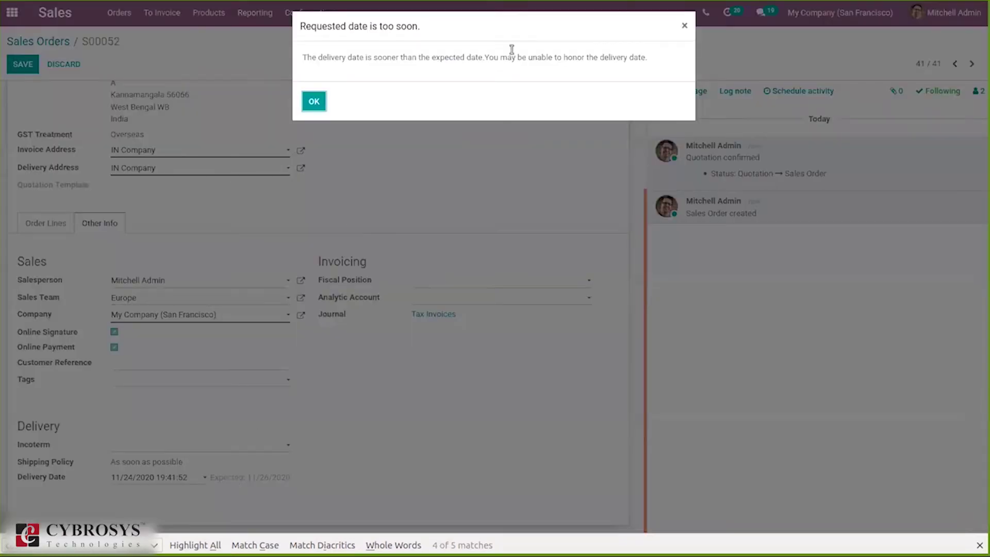
click(684, 27)
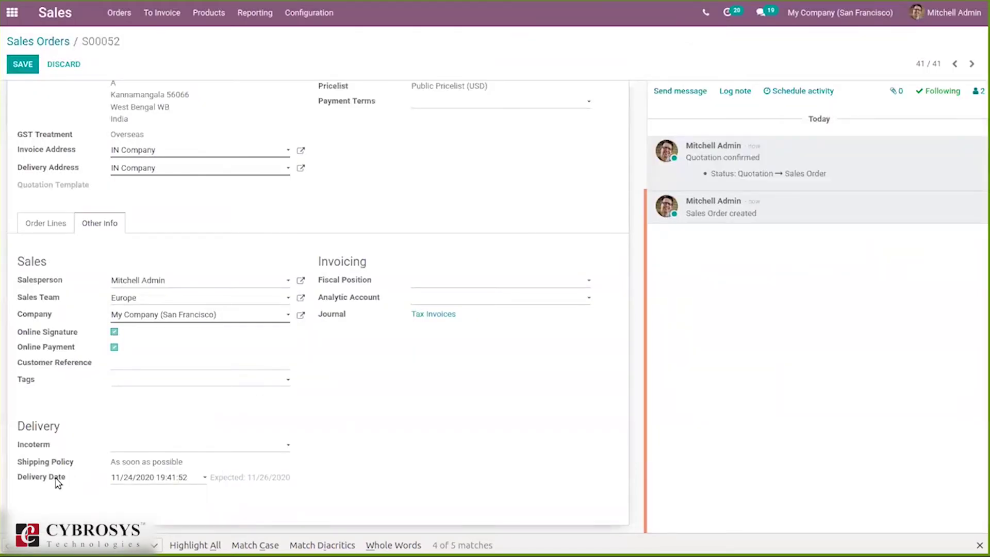
Clear the sales order's delivery date and save the order
mouse_move(51, 483)
click(159, 478)
key(BackSpace)
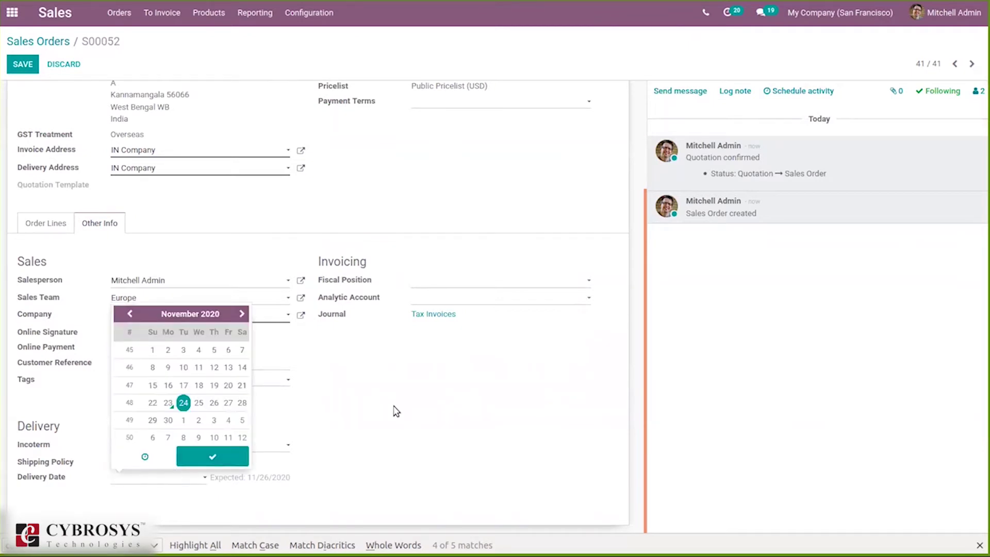
click(401, 411)
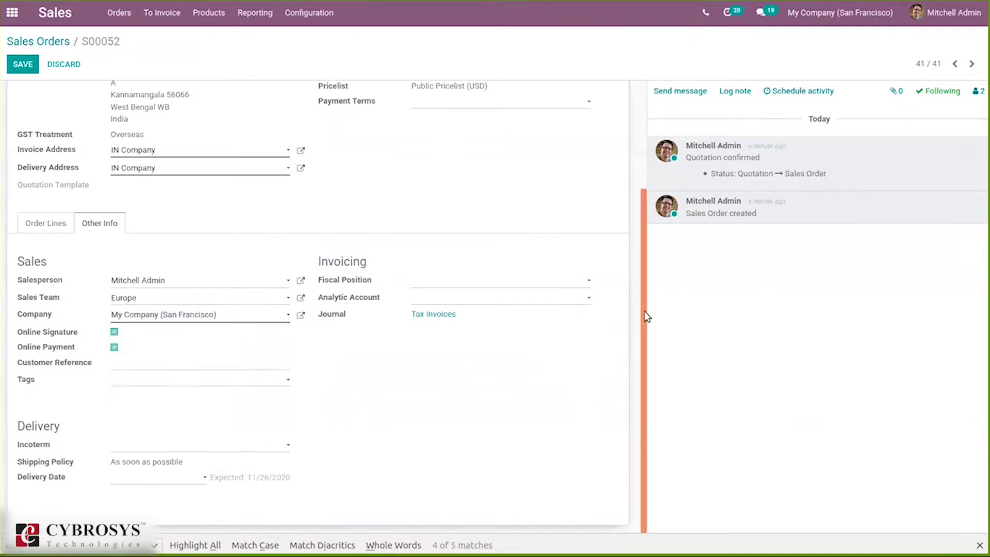
scroll(641, 124, up, 5)
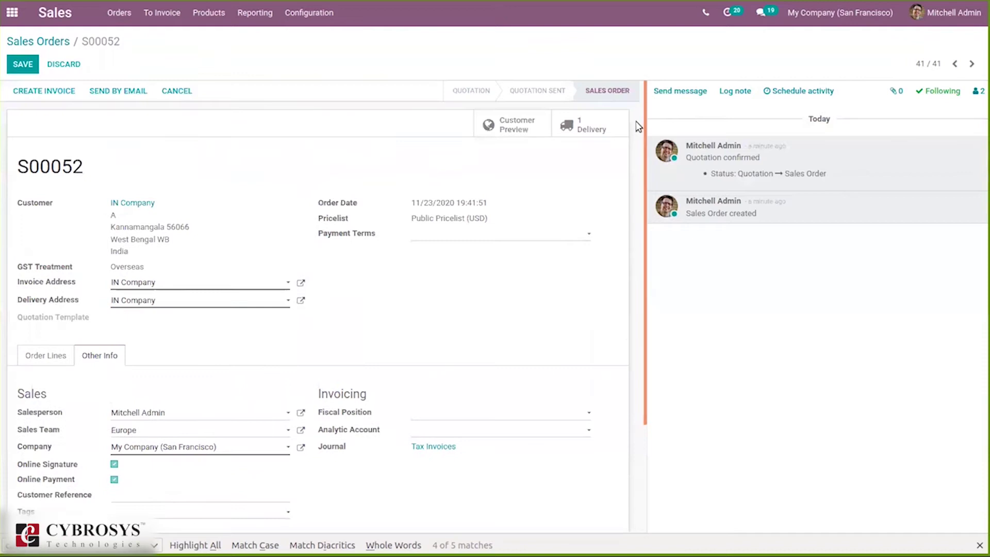
click(23, 64)
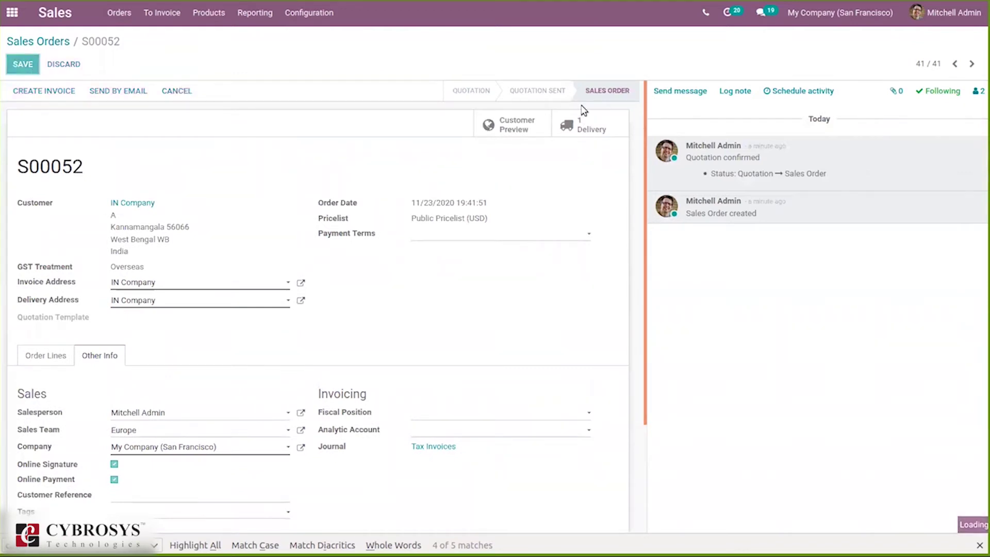
Open the order's delivery, check its scheduled date and deadline, and validate it as an immediate transfer
click(586, 133)
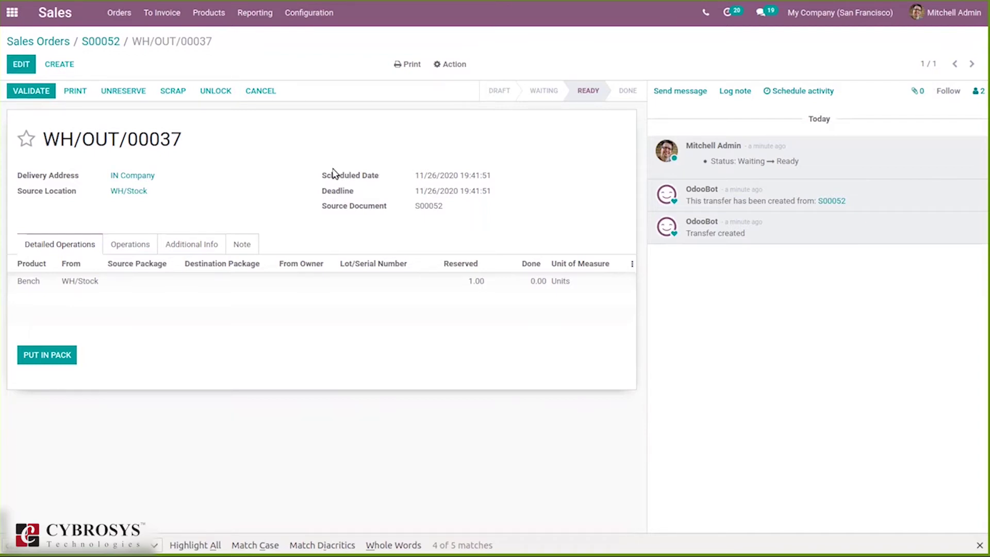
mouse_move(334, 174)
mouse_move(330, 199)
click(12, 94)
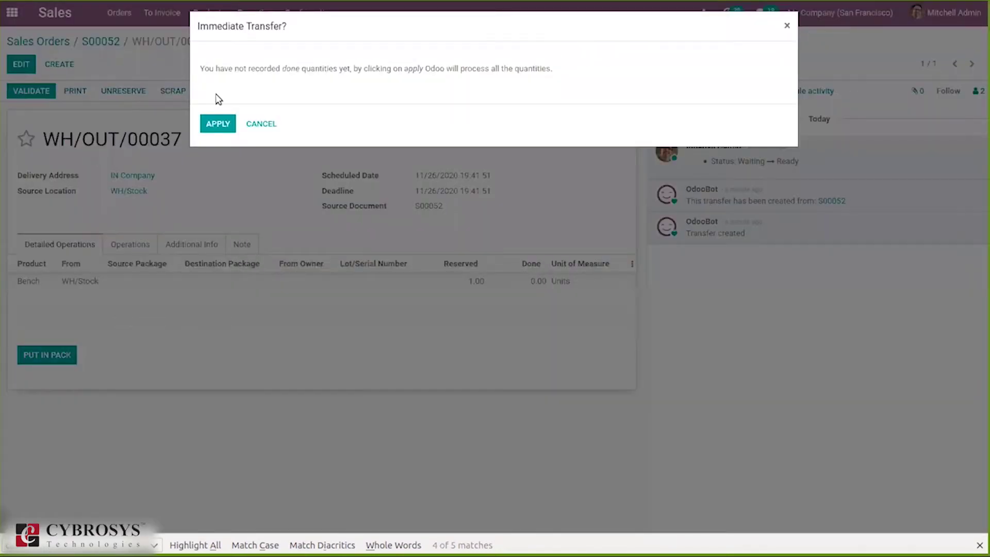
click(217, 131)
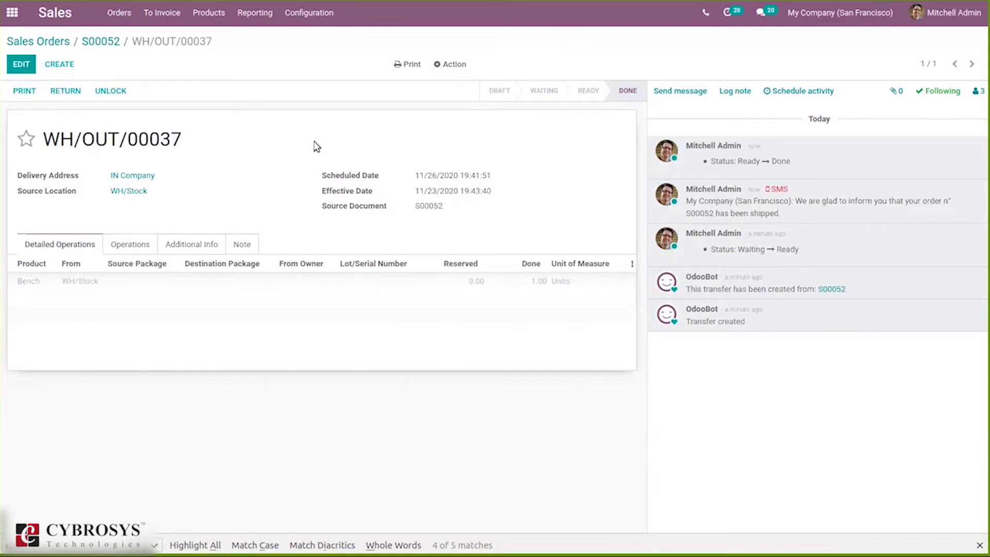
Open the Inventory app's settings and search them for the security lead time options
click(6, 13)
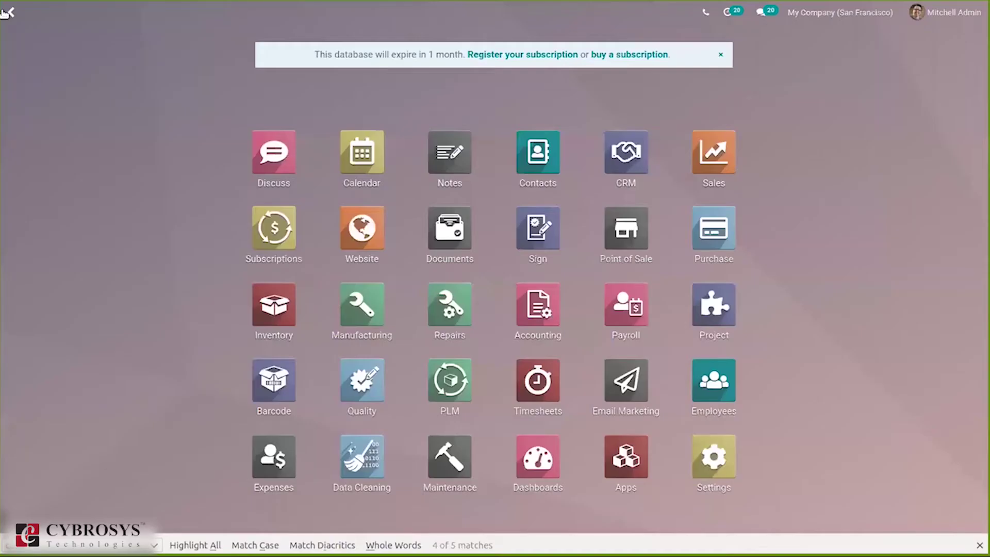
click(274, 322)
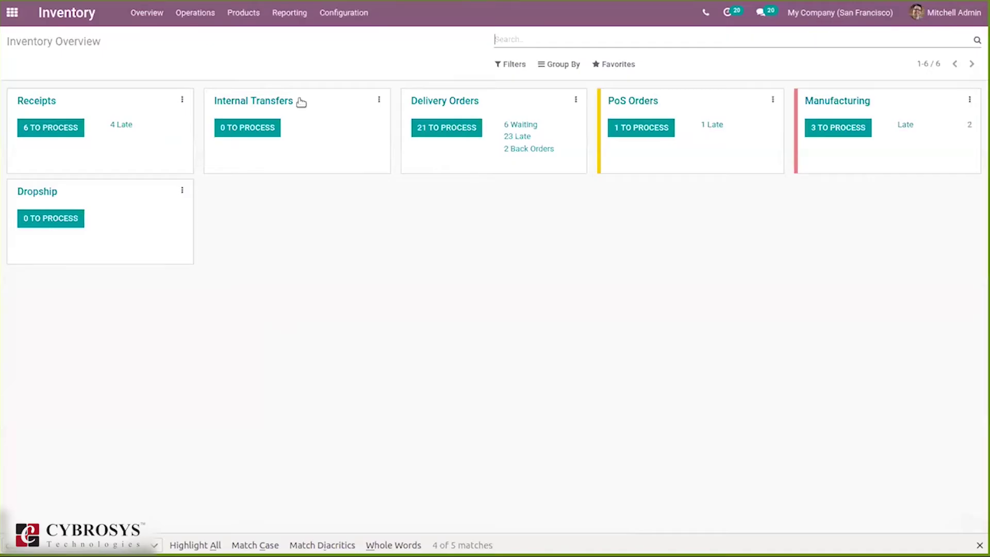
click(346, 13)
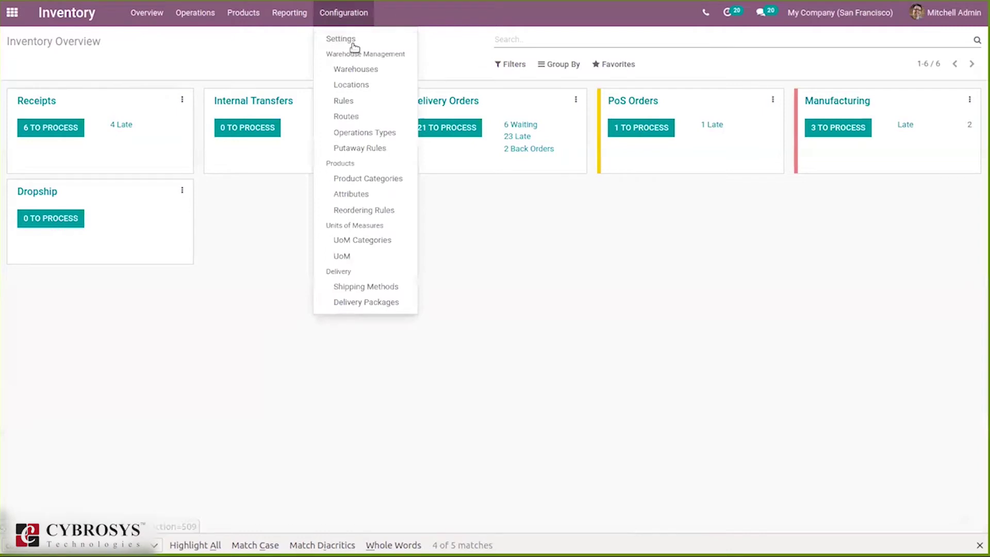
click(355, 46)
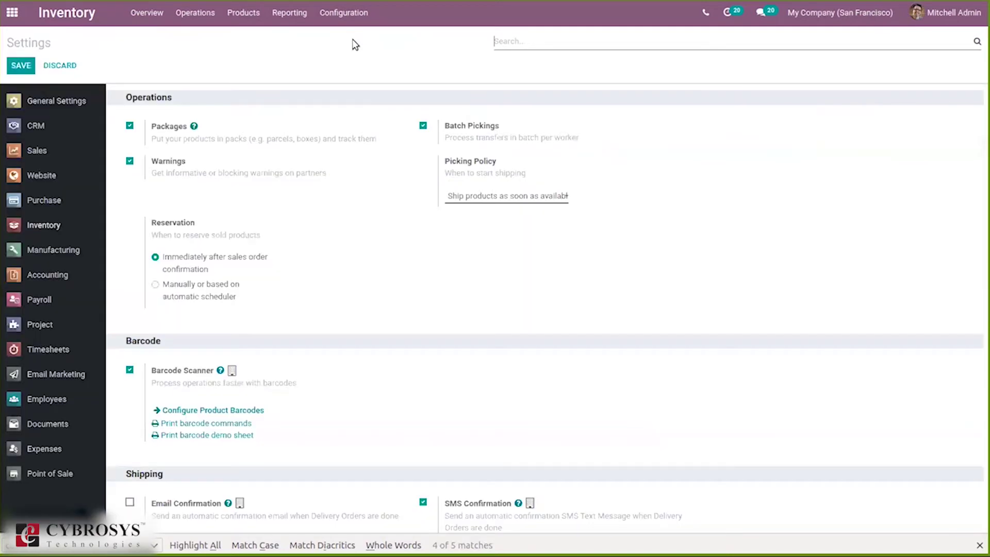
text(secu)
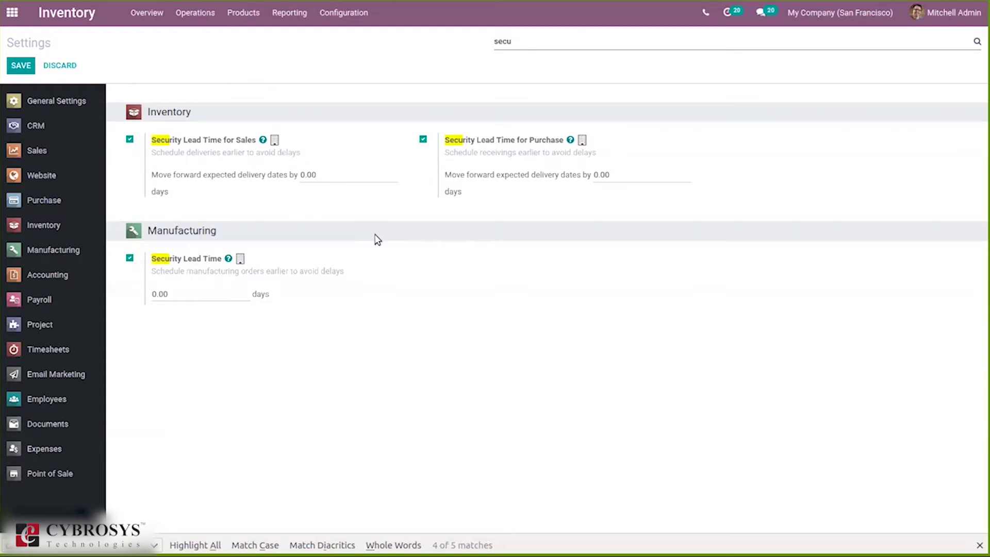
Set the Security Lead Time for Sales to 3 days and save the settings
click(326, 177)
key(BackSpace)
key(BackSpace)
key(BackSpace)
key(BackSpace)
text(3)
click(253, 200)
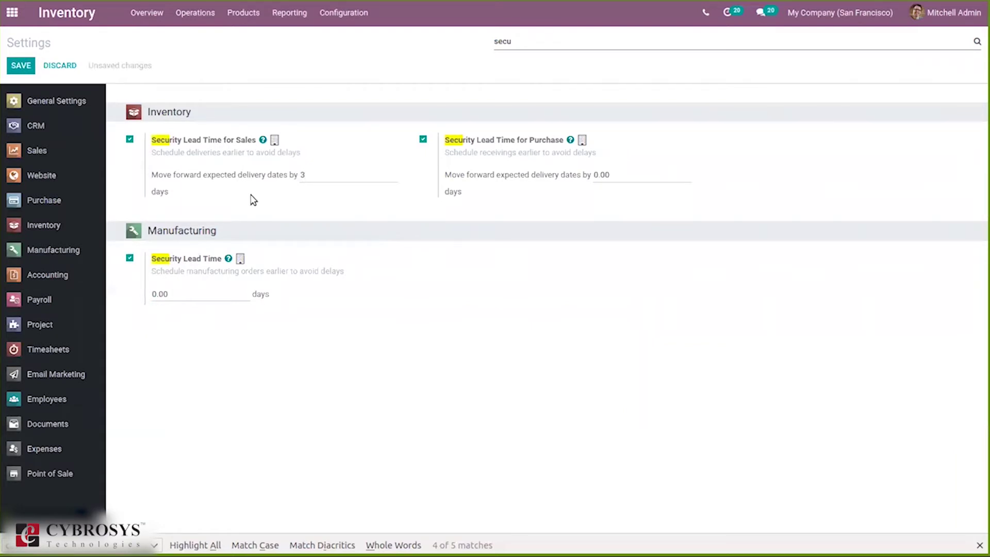
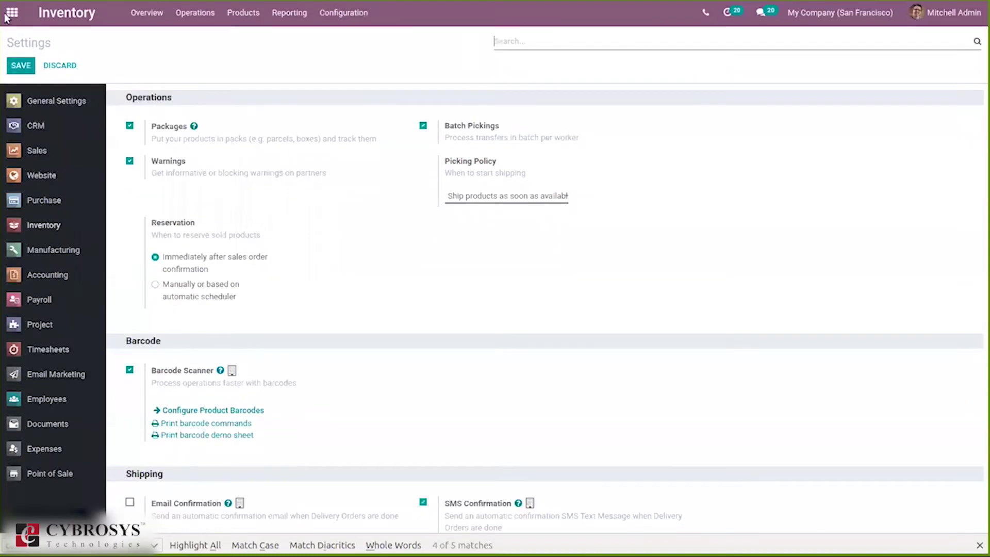
Create a new quotation in the Sales app for The Jackson Group with the GST treatment Consumer
click(9, 13)
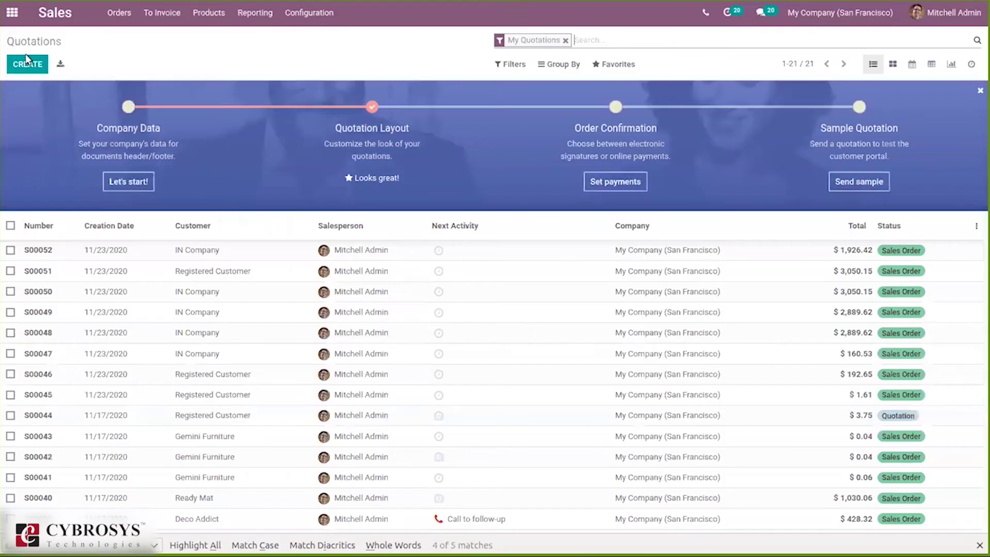
click(15, 64)
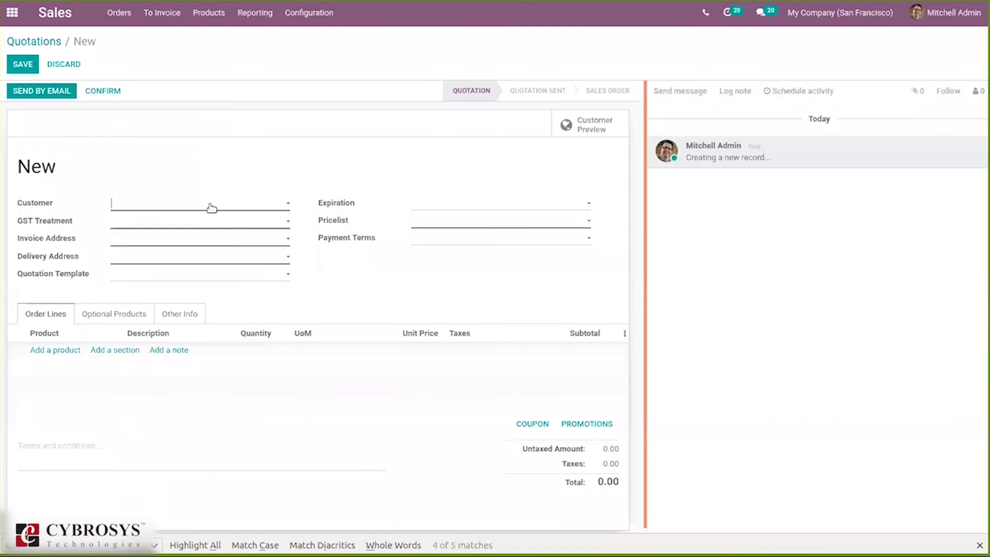
click(212, 206)
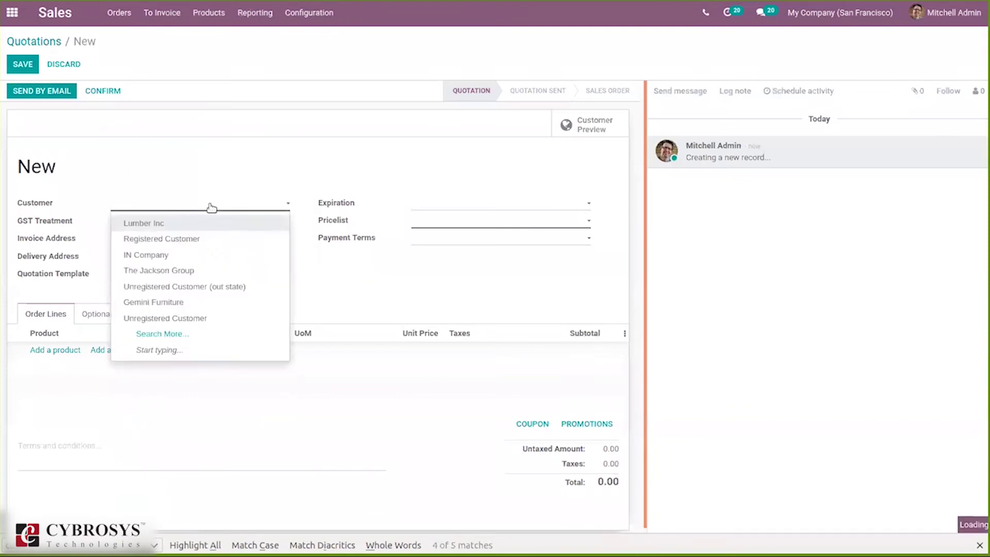
click(200, 269)
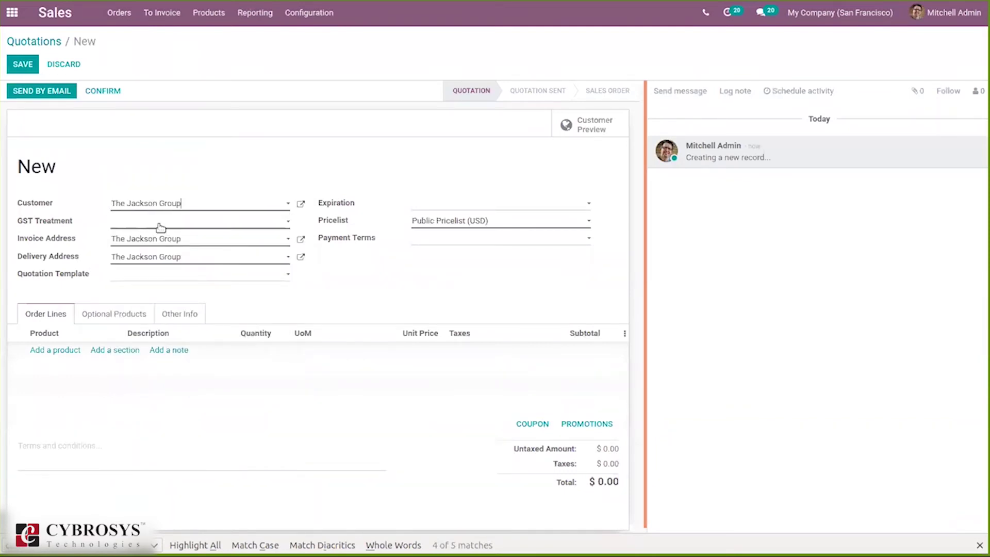
click(160, 226)
click(163, 281)
Add the product Bench to the order lines and confirm the quotation
click(48, 350)
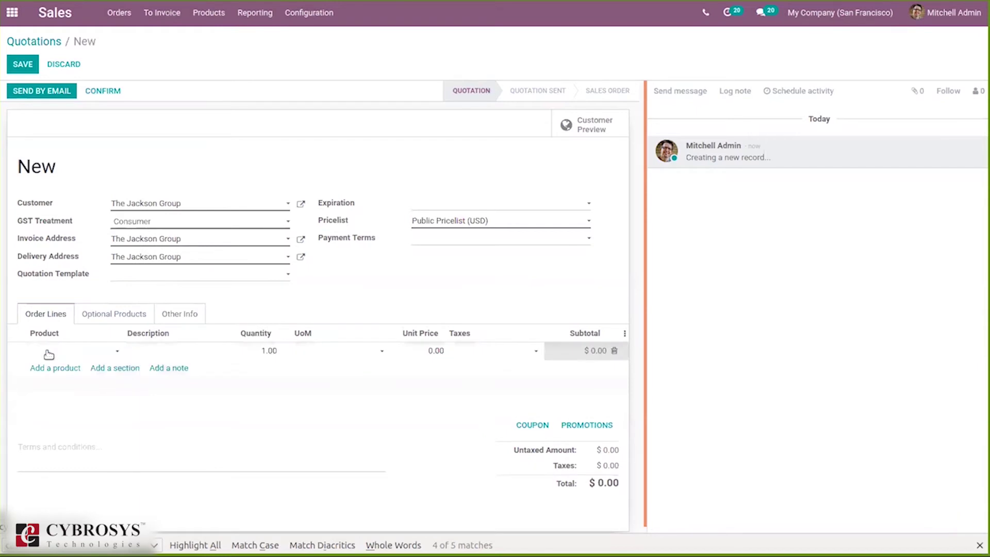
text(Bench)
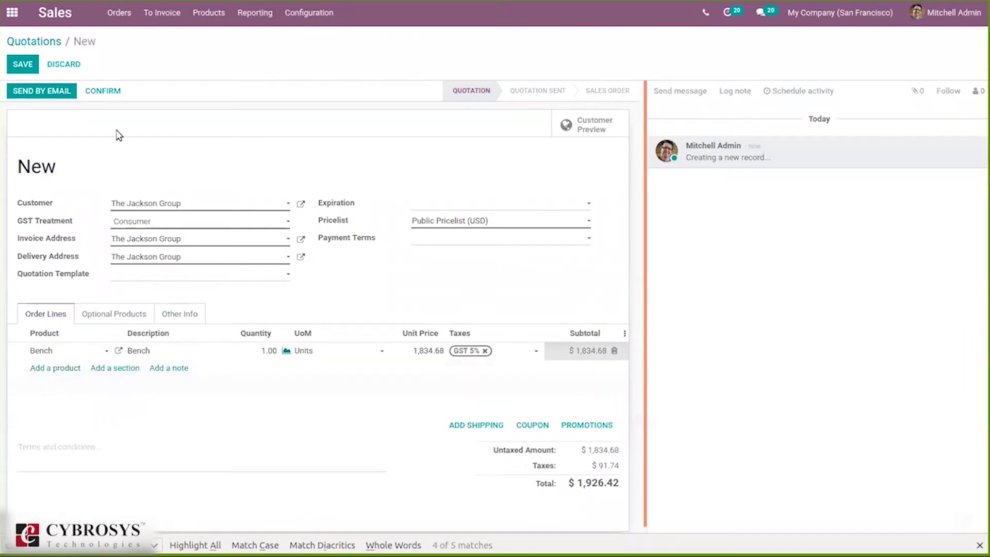
click(103, 92)
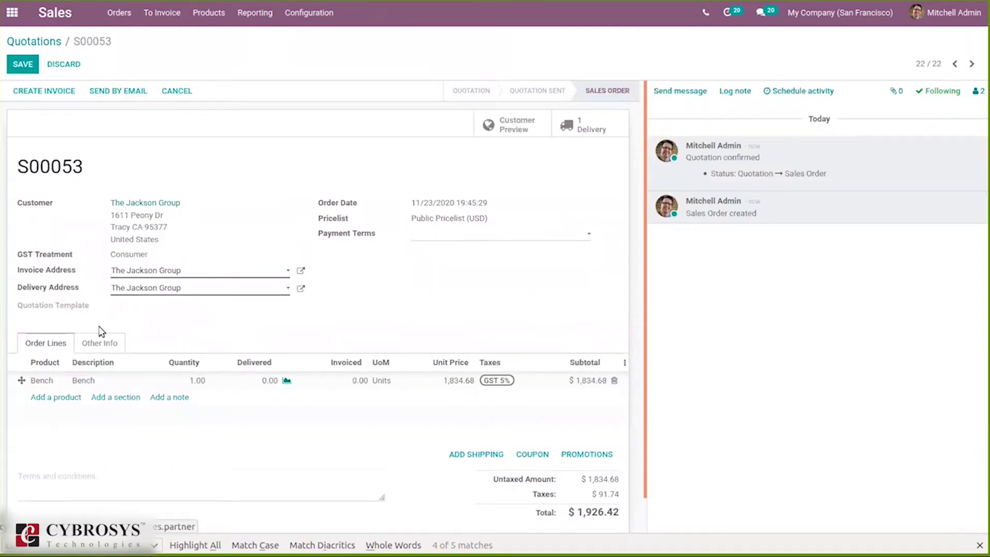
Check the order's expected delivery date in its other information, and compare the scheduled date and deadline on its delivery
click(89, 343)
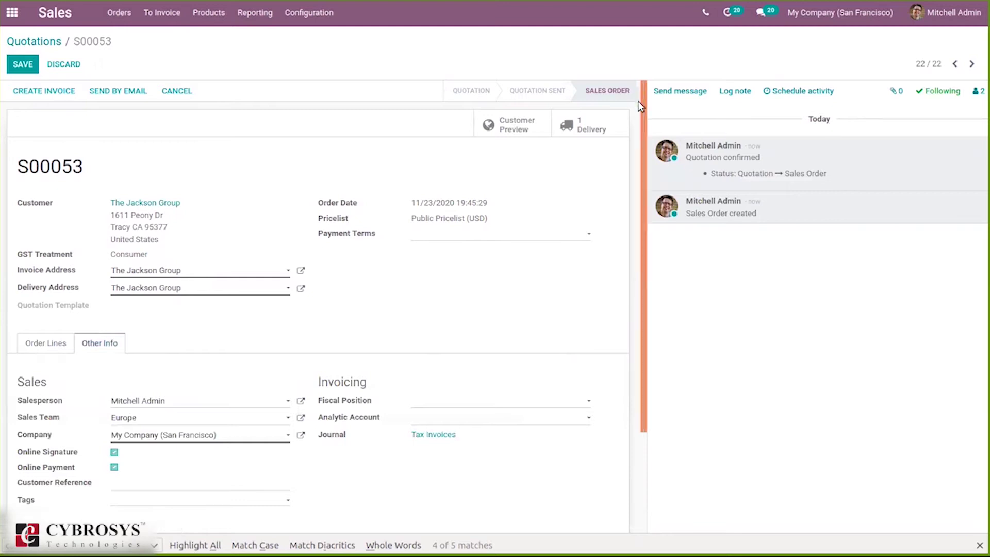
scroll(641, 106, down, 4)
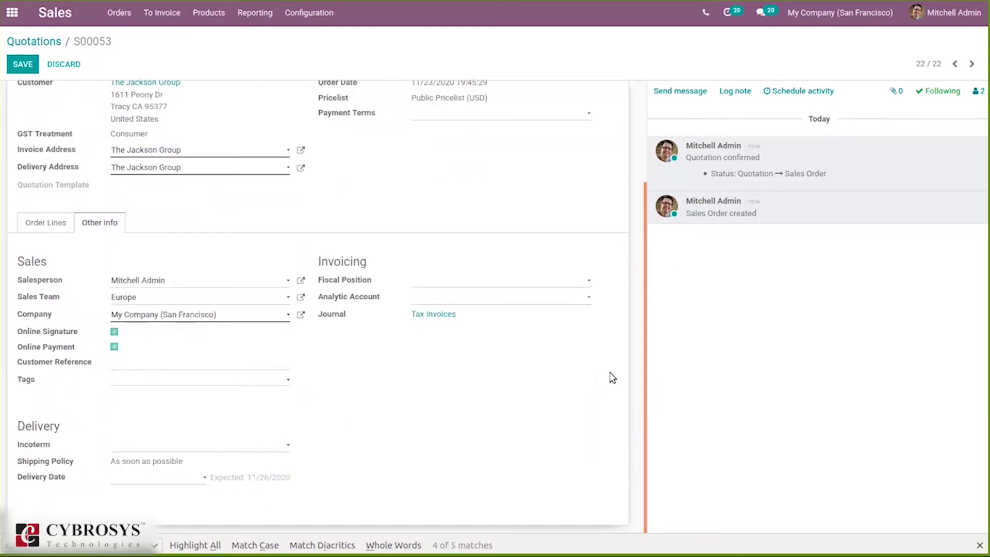
scroll(648, 348, up, 4)
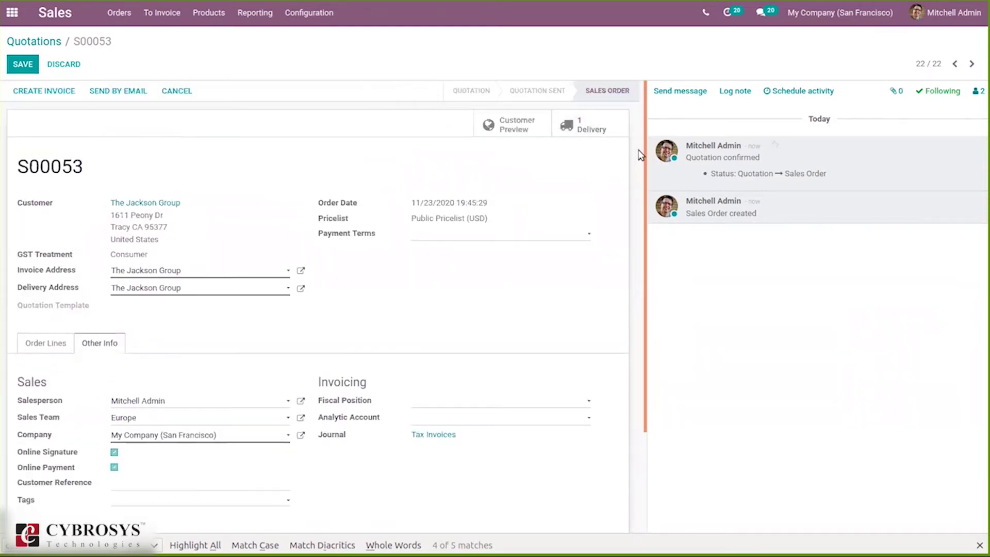
click(611, 128)
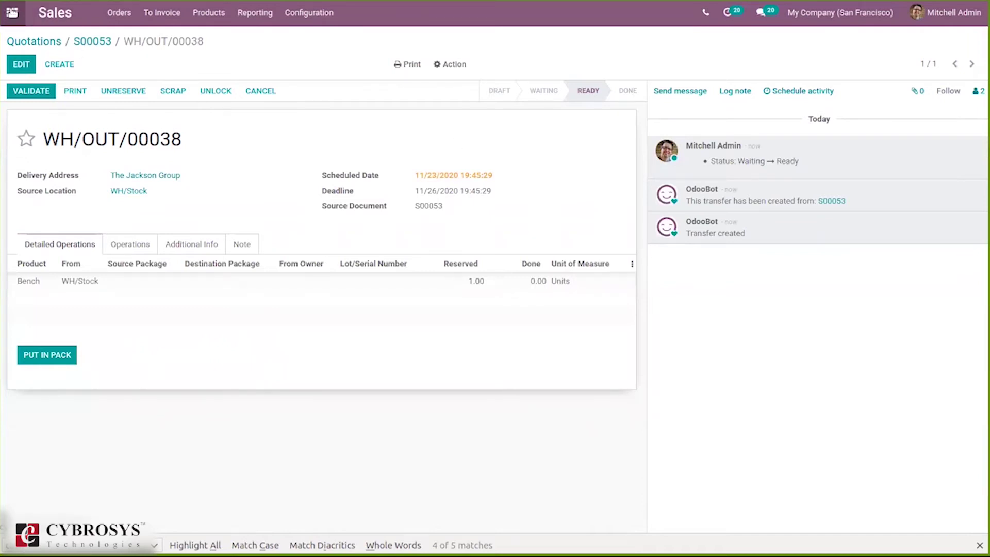
Switch to the Purchase app, search its products for "ben" and open the Bench product
click(12, 12)
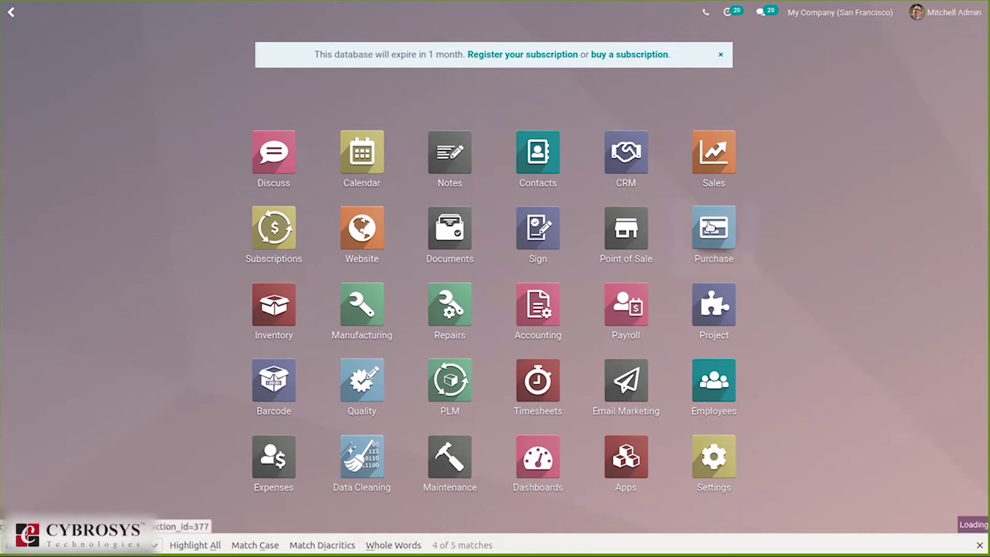
click(710, 227)
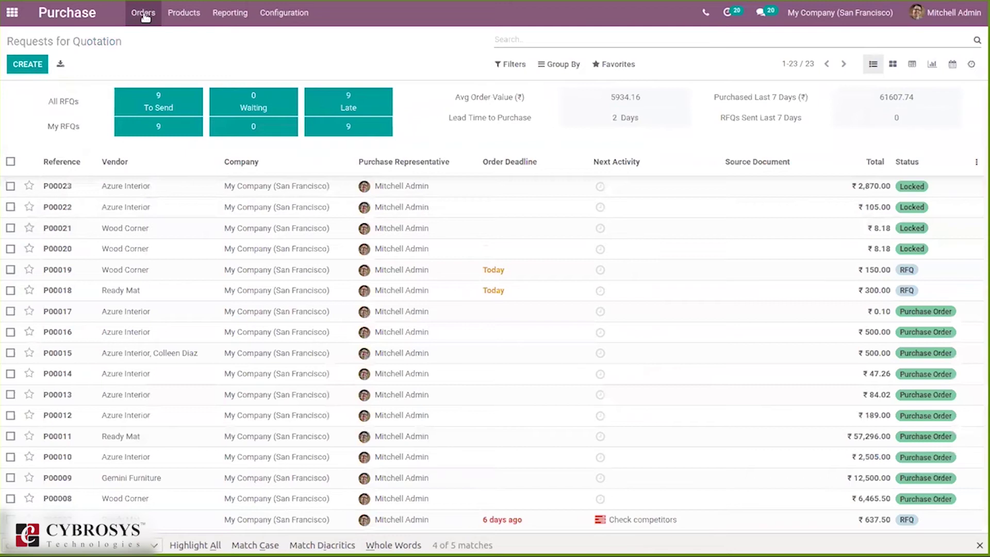
click(181, 12)
click(187, 40)
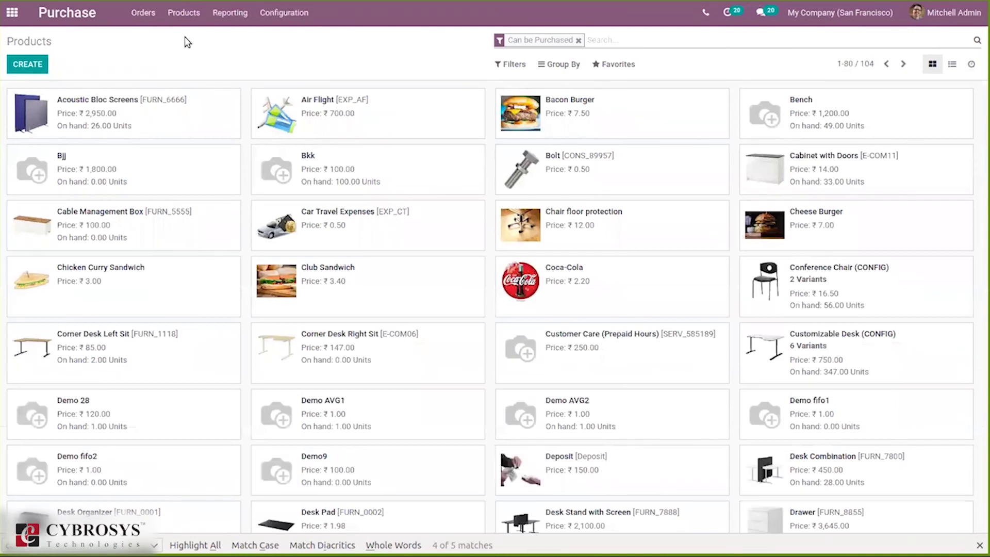
text(ben)
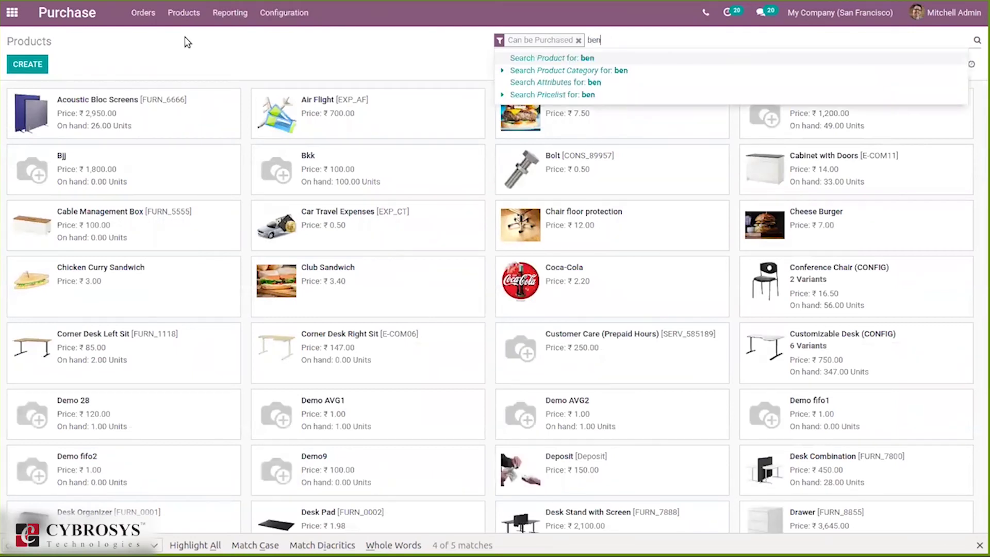
key(Return)
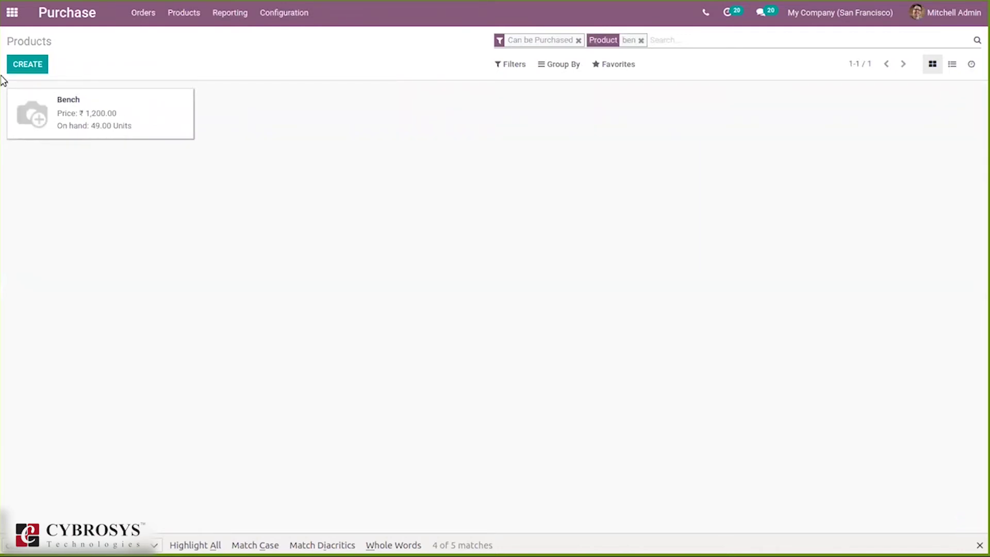
click(9, 91)
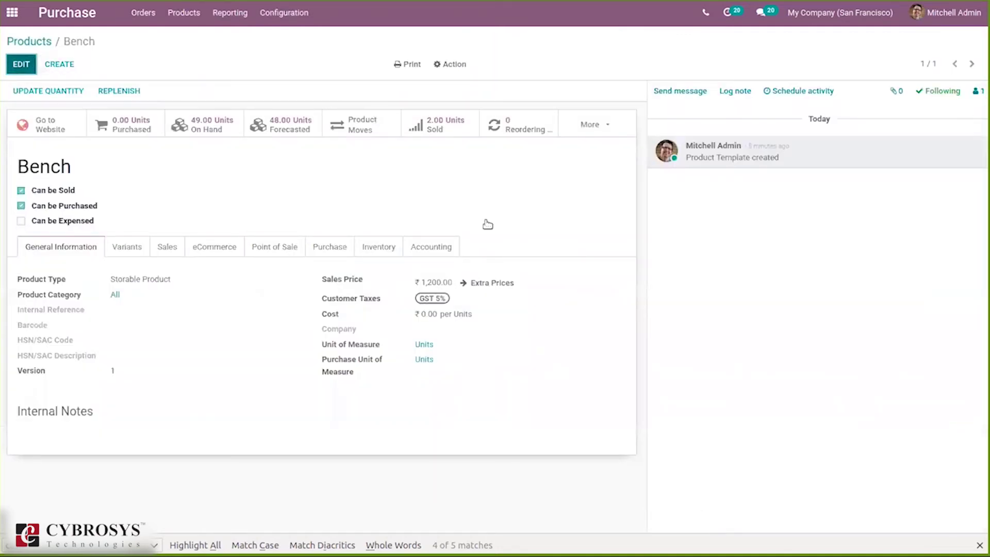
Edit the Bench product's purchase information and add the vendor Deco Addict with a price of 1,300.00 INR
key(alt+a)
click(322, 258)
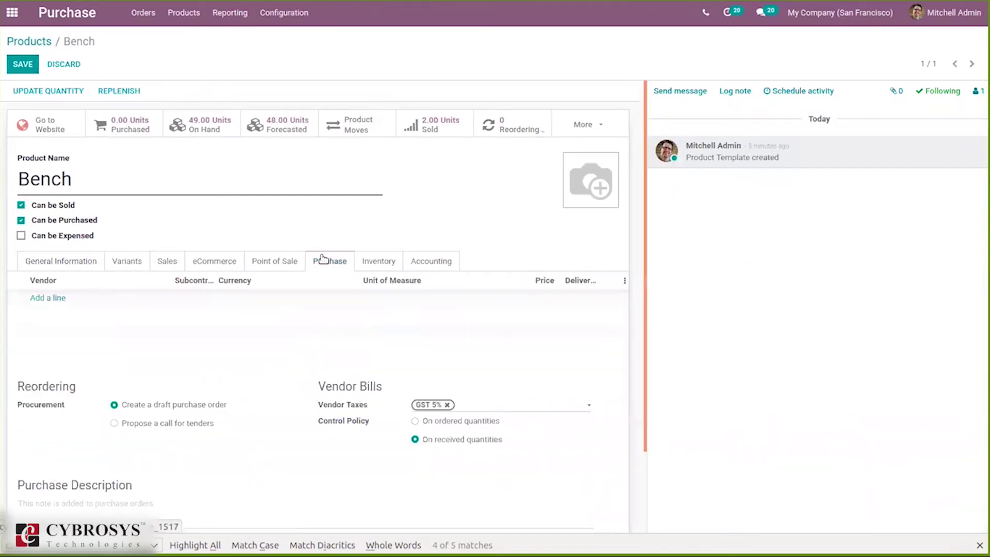
scroll(643, 232, down, 2)
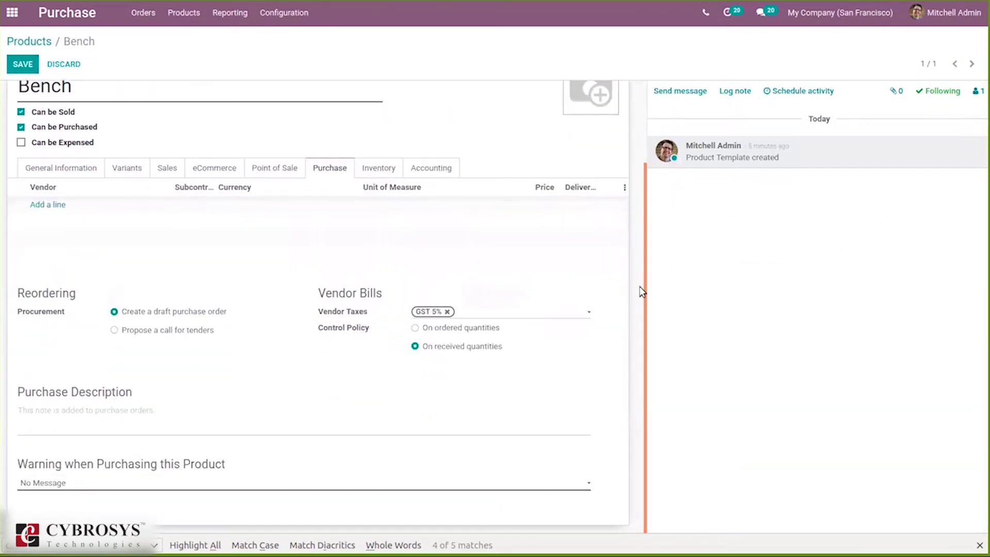
click(36, 205)
click(41, 207)
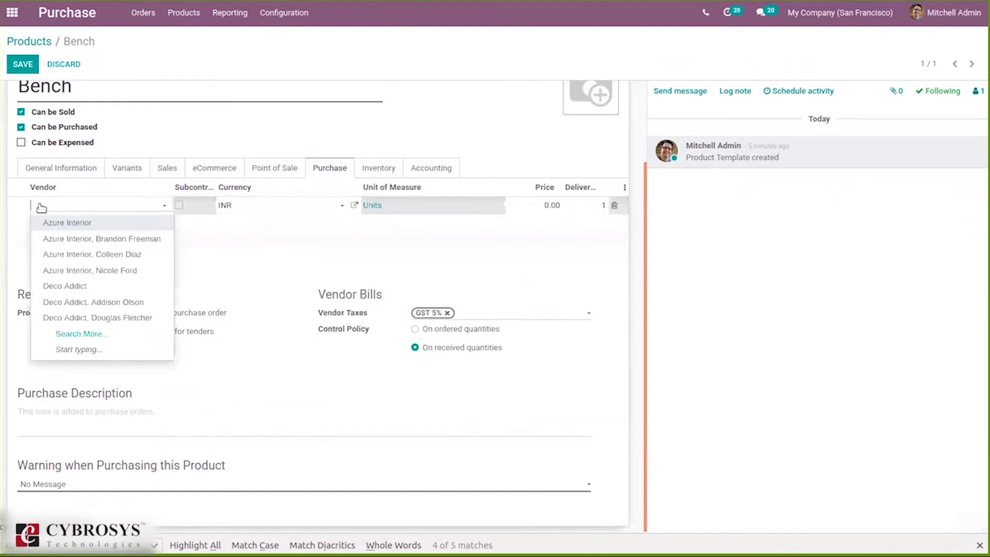
click(96, 286)
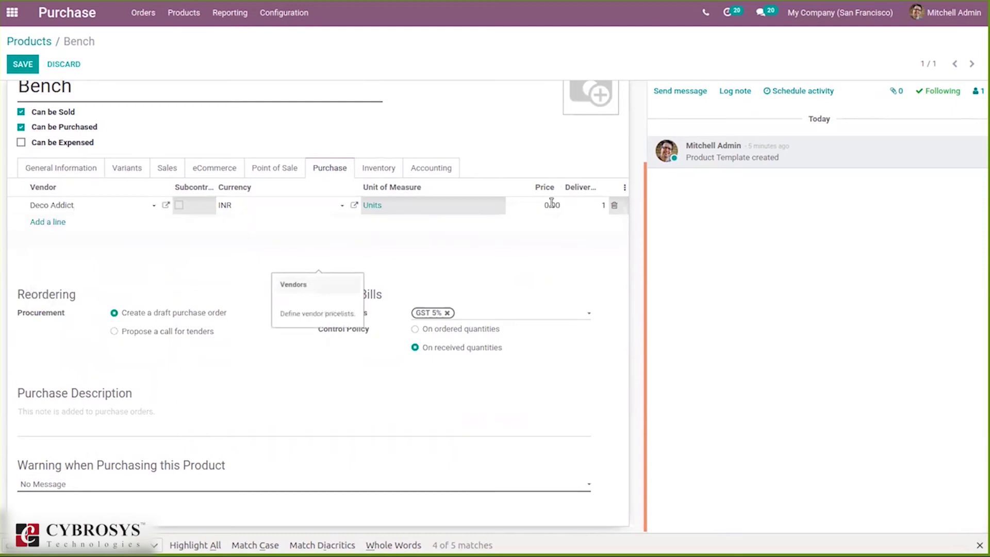
click(552, 205)
text(3)
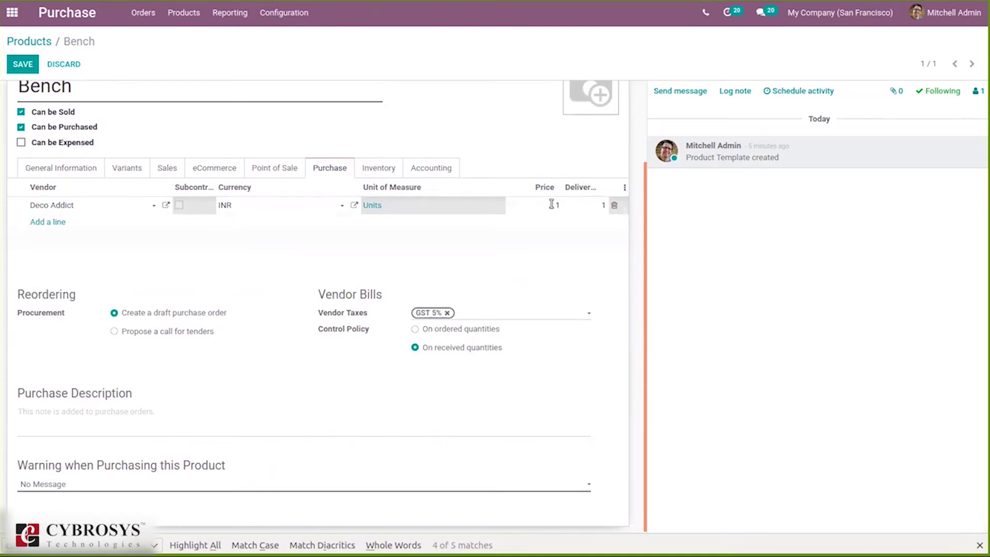
click(625, 190)
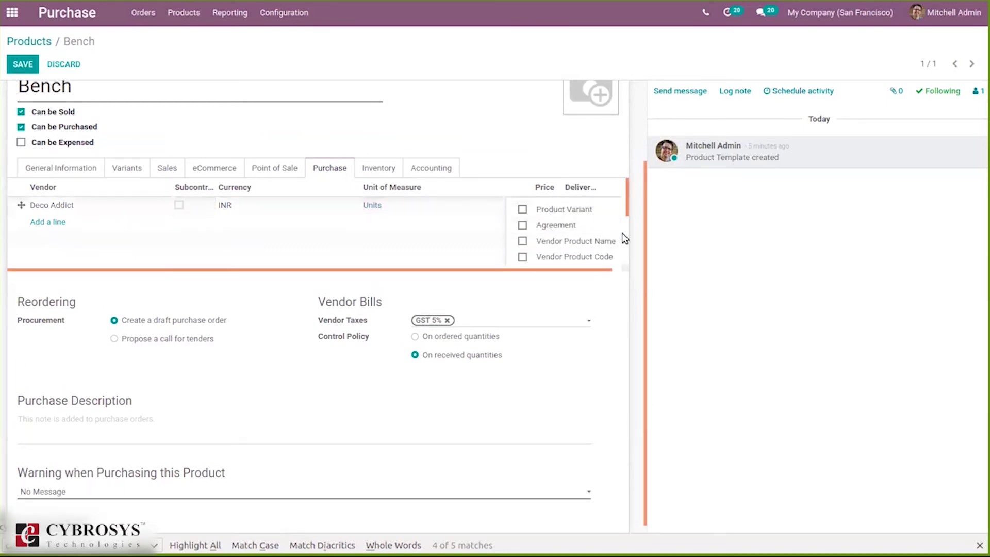
drag(629, 212, 623, 187)
click(622, 168)
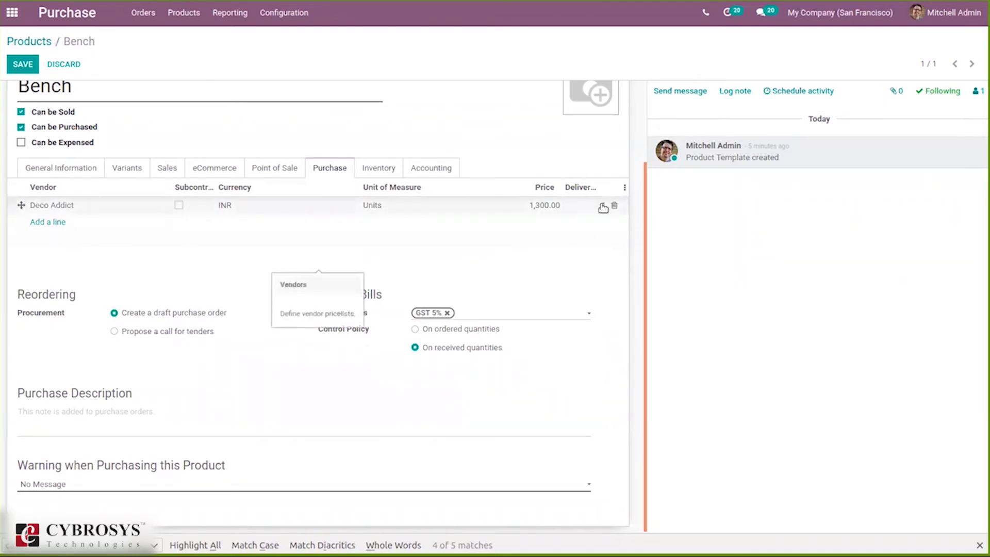
Set Deco Addict's delivery lead time to 4 days and save the Bench product
click(603, 206)
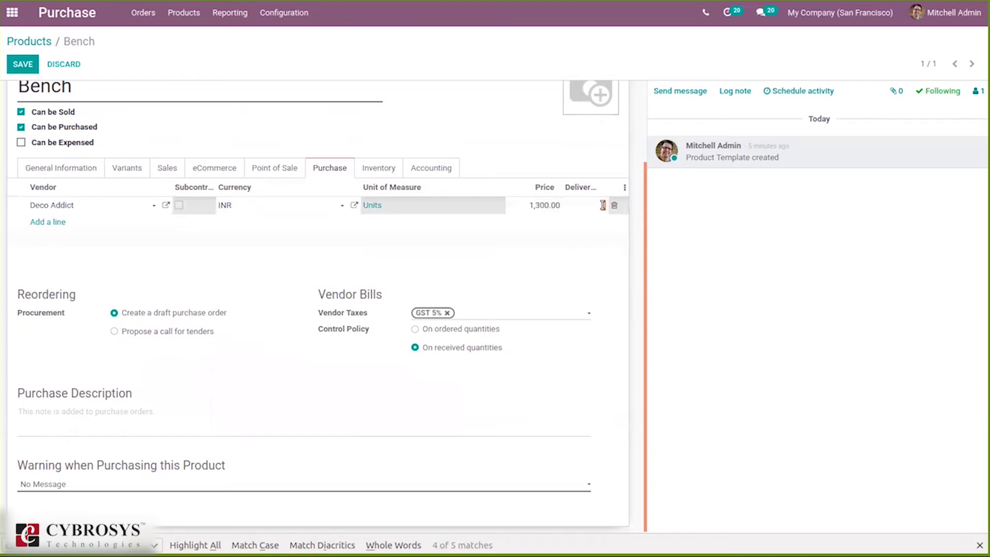
text(4)
click(557, 160)
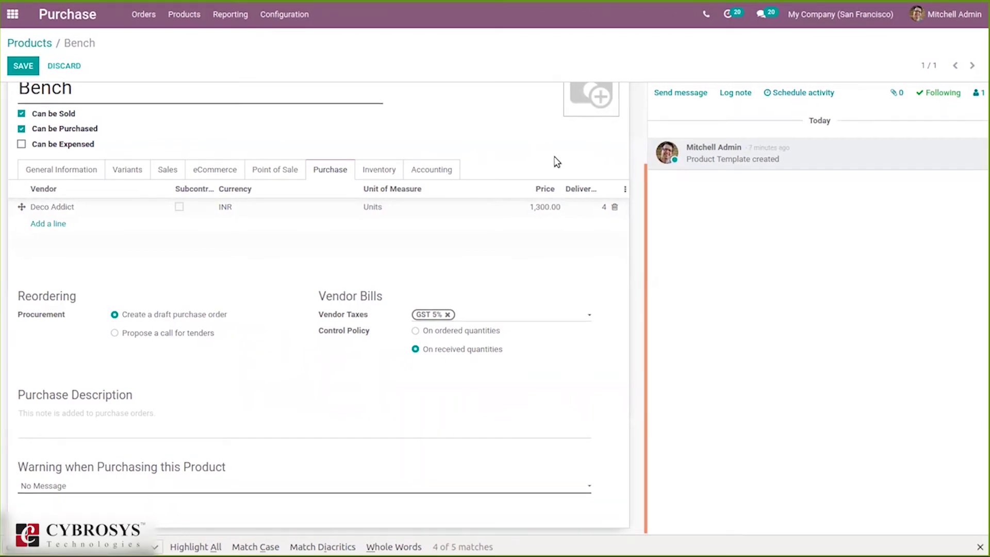
click(20, 67)
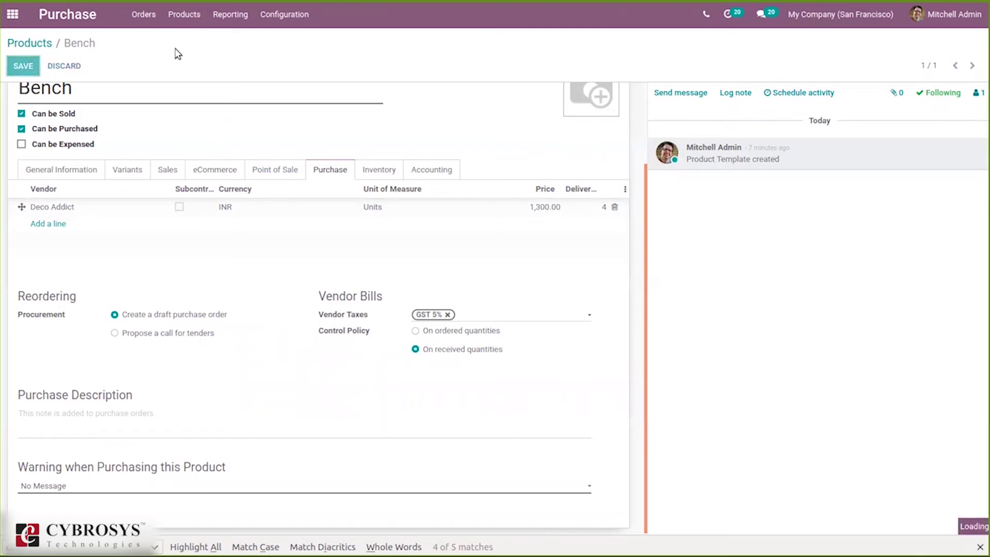
Create a new purchase order with Deco Addict as the vendor and Consumer as the GST treatment
click(138, 19)
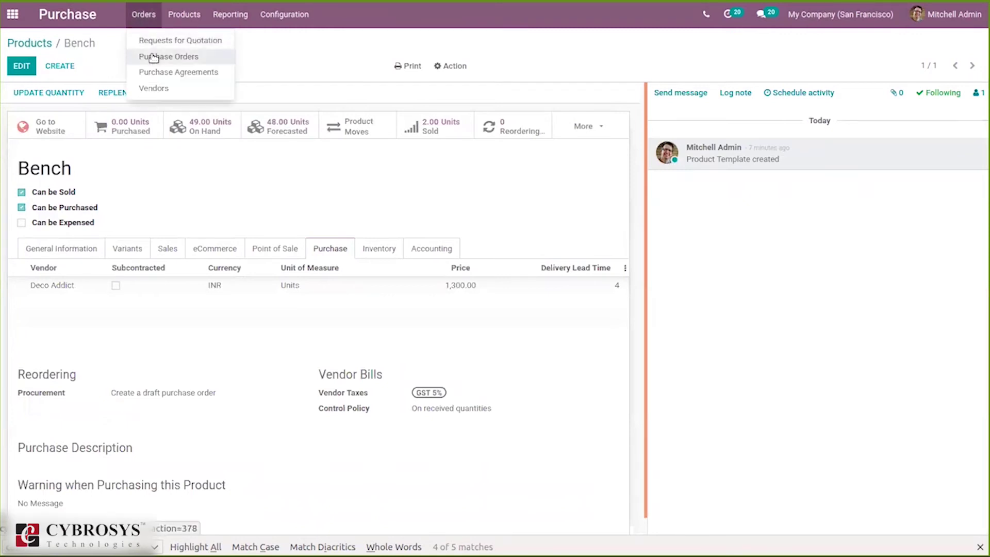
click(154, 57)
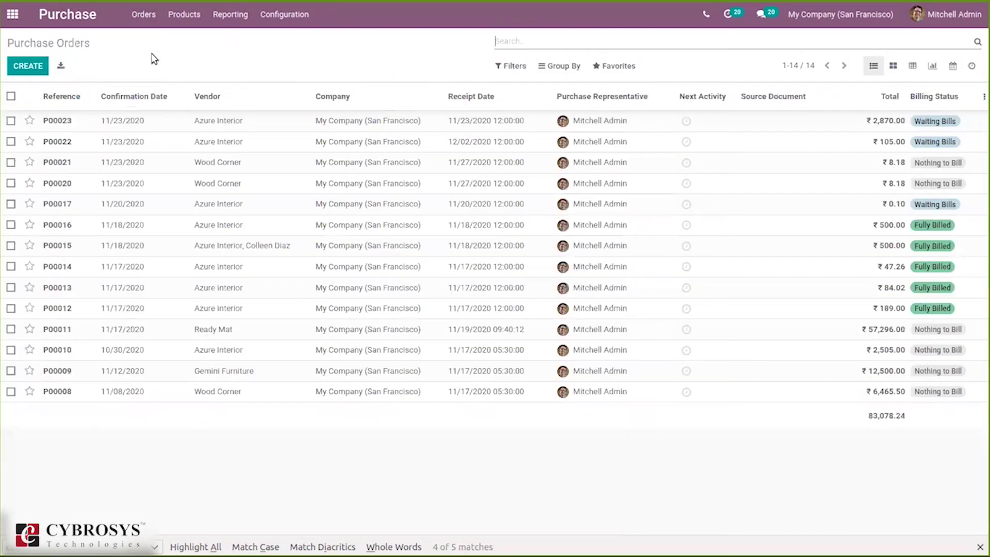
click(26, 66)
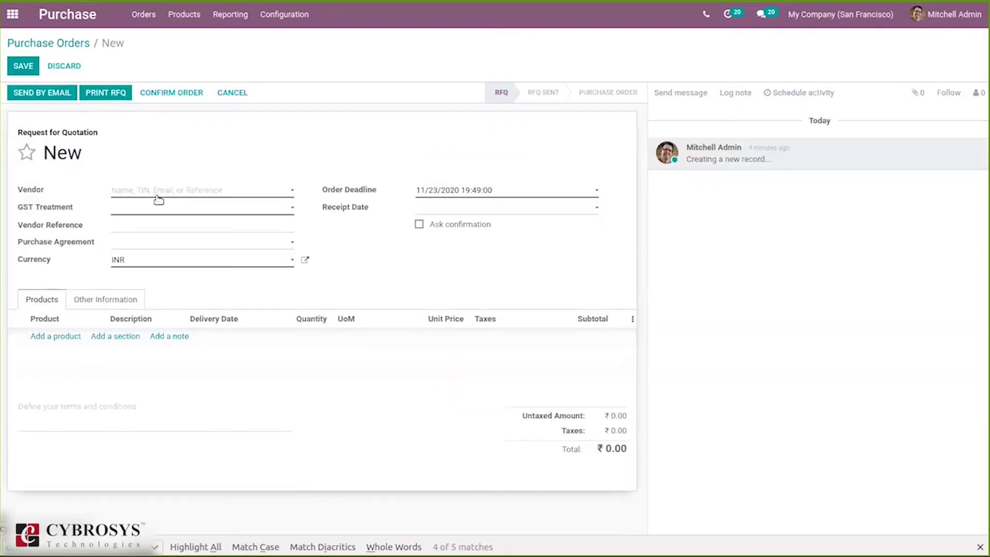
click(157, 198)
text(dec)
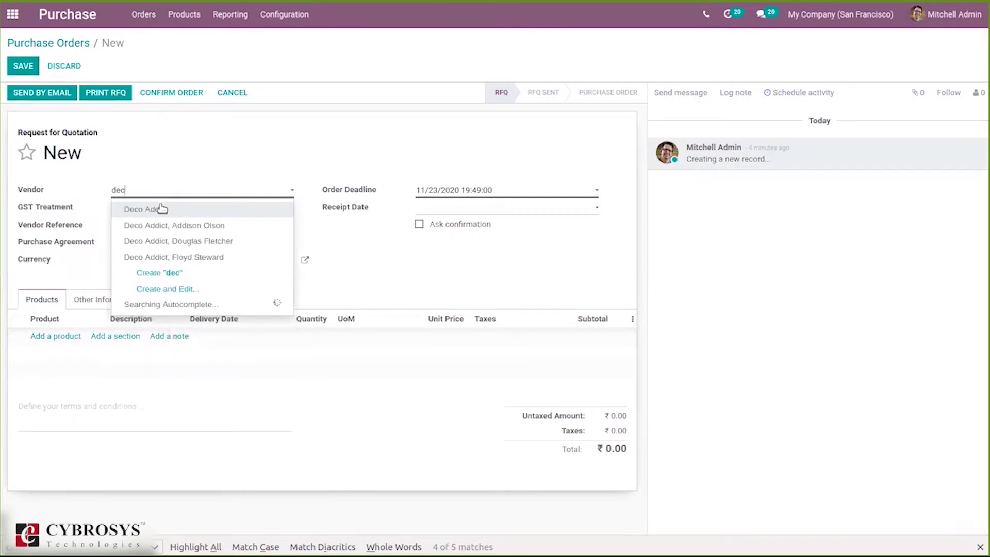
click(161, 209)
click(150, 207)
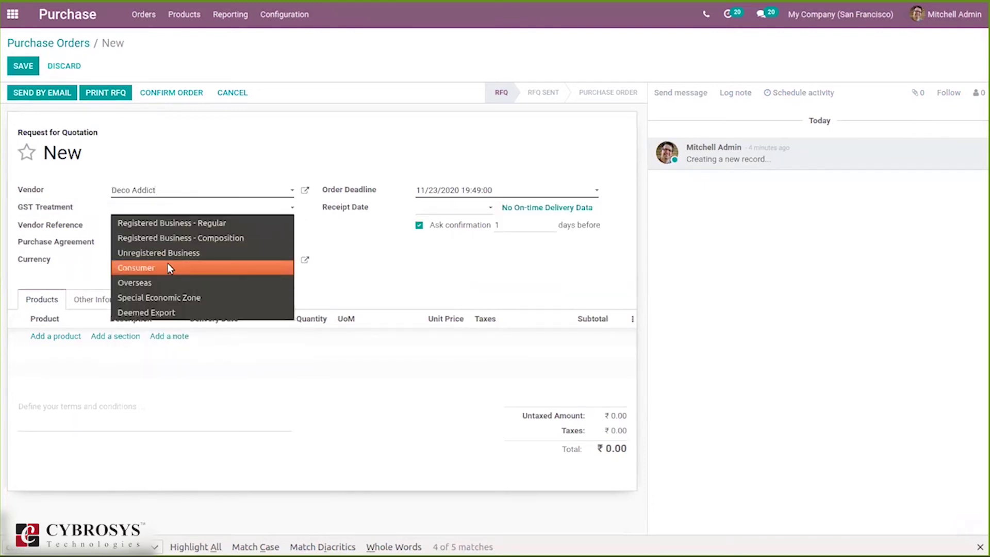
click(168, 265)
Confirm the purchase order with the Bench product added and open its receipt to compare the scheduled date and deadline
click(67, 337)
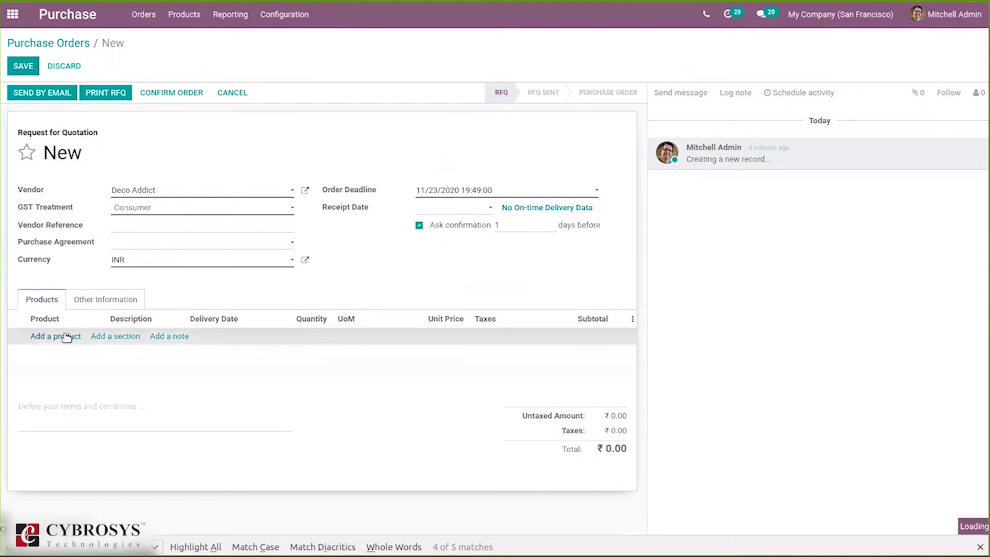
text(ben)
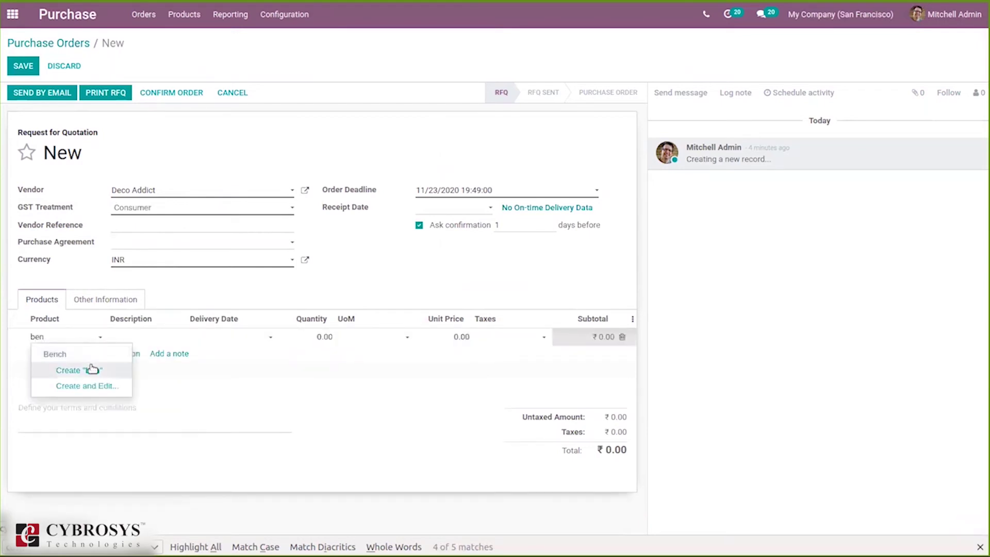
click(84, 354)
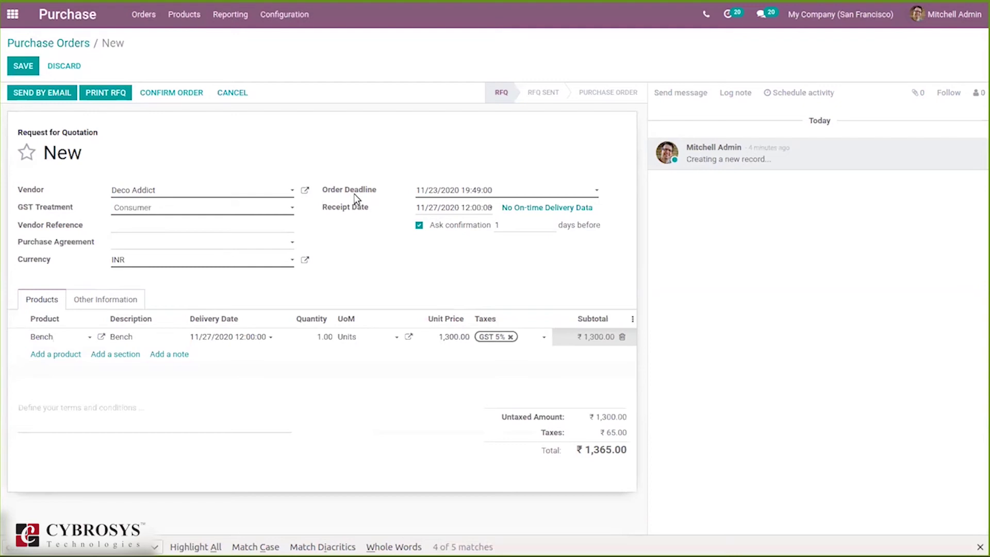
click(168, 93)
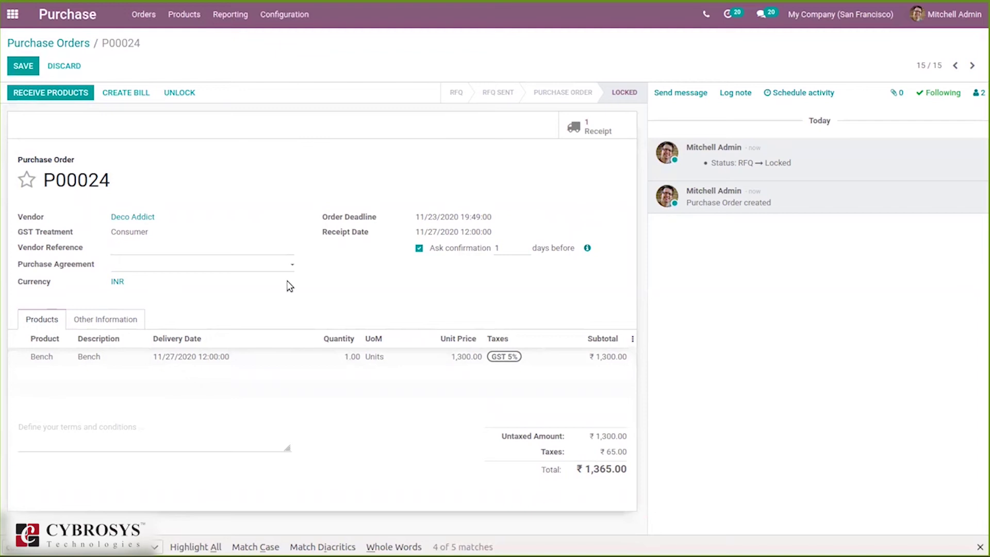
click(49, 94)
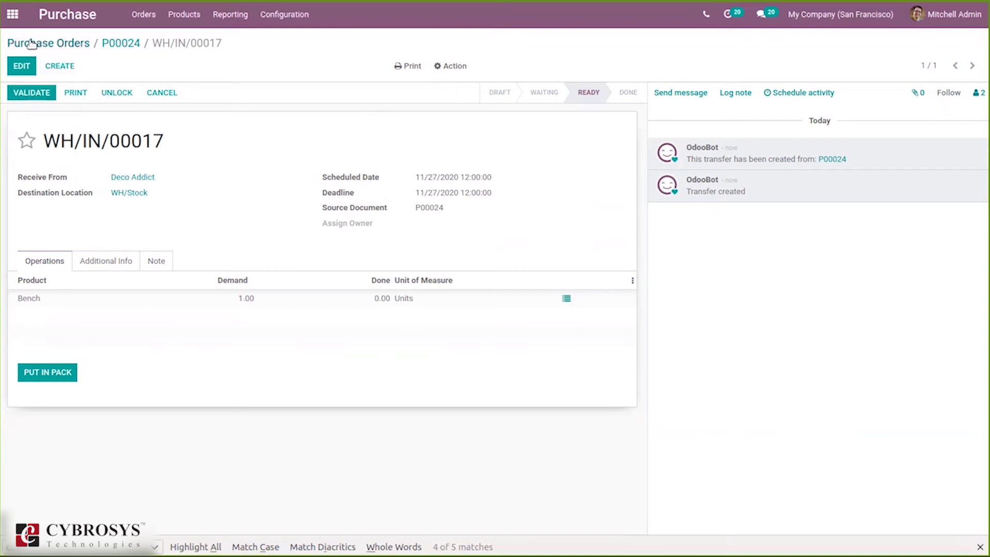
In the Inventory app's settings, search for "secu", set the security lead time for purchase to 5 days and save
click(11, 15)
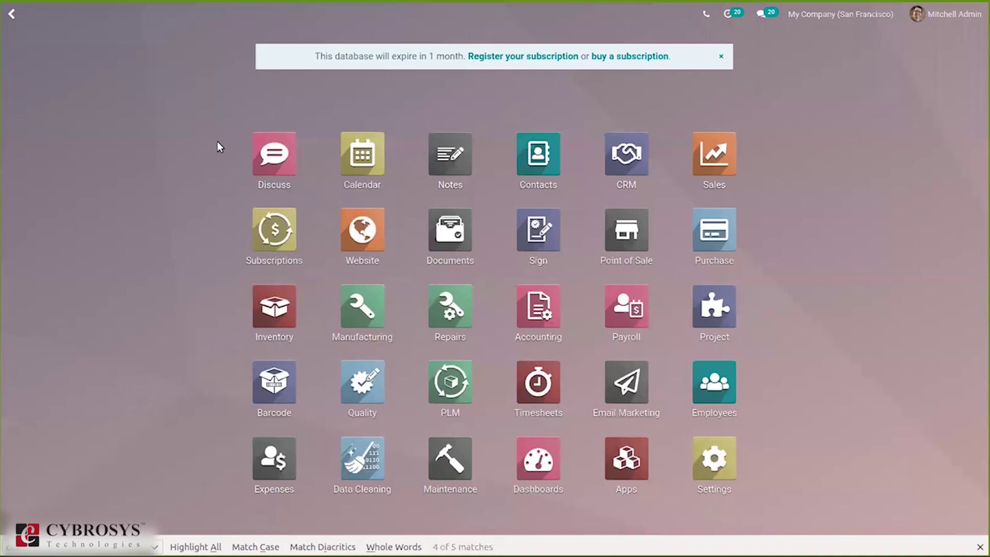
click(242, 301)
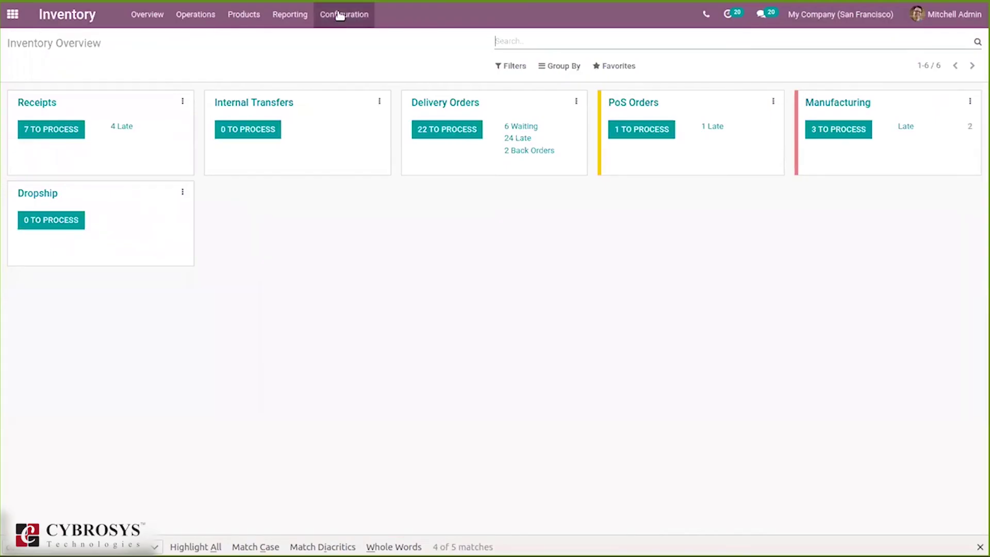
click(340, 14)
click(345, 42)
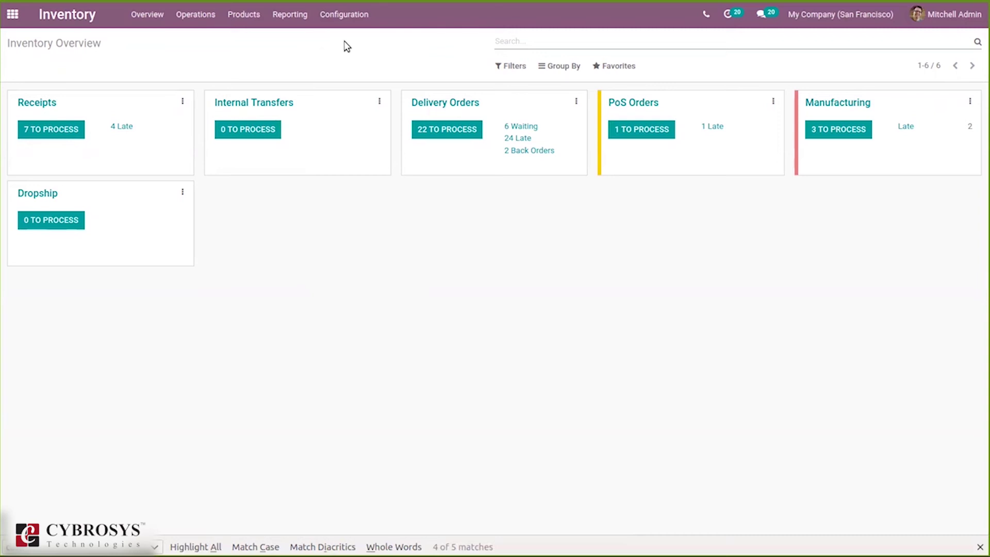
text(secu)
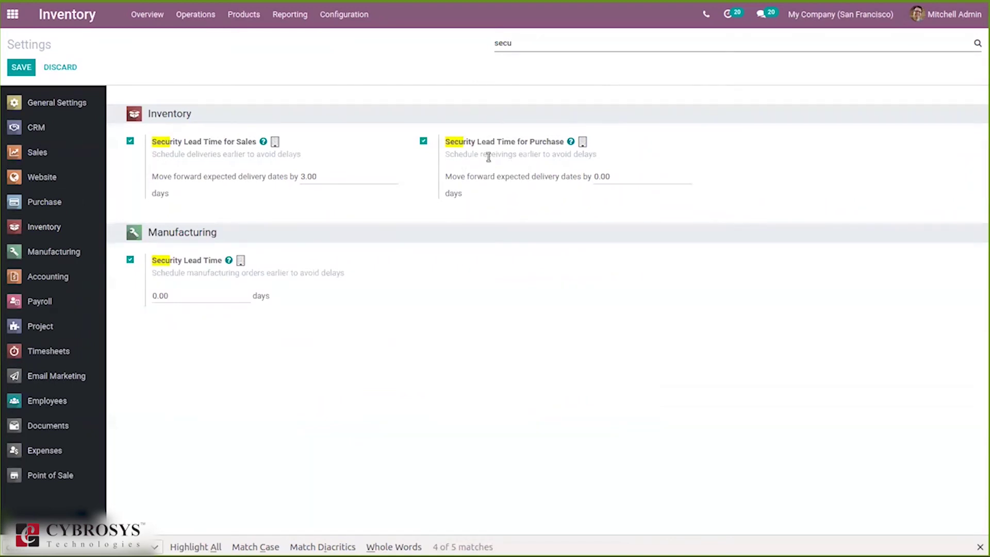
mouse_move(489, 157)
click(24, 71)
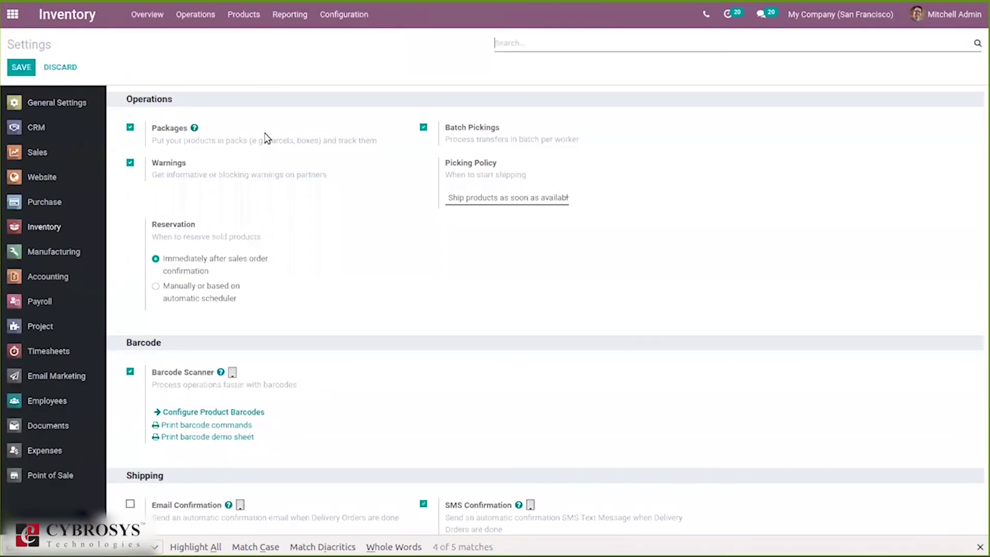
Switch to the Purchase app and create a new request for quotation with Deco Addict as the vendor
mouse_move(56, 1)
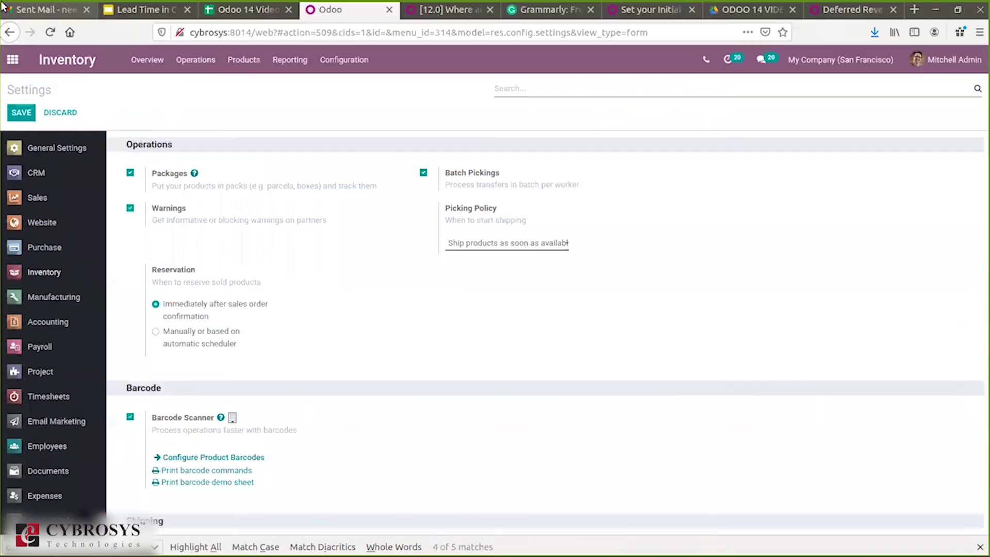
click(10, 60)
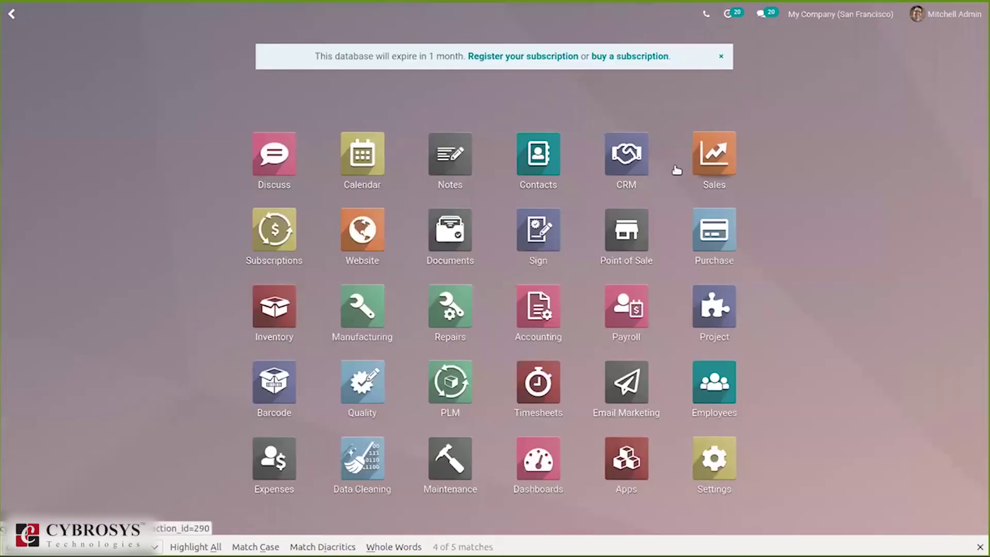
click(702, 221)
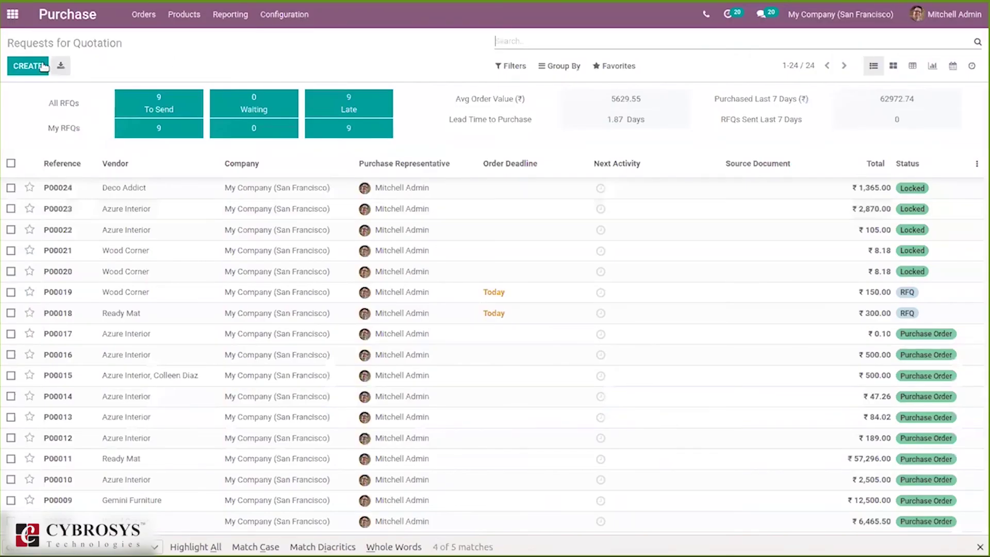
click(42, 66)
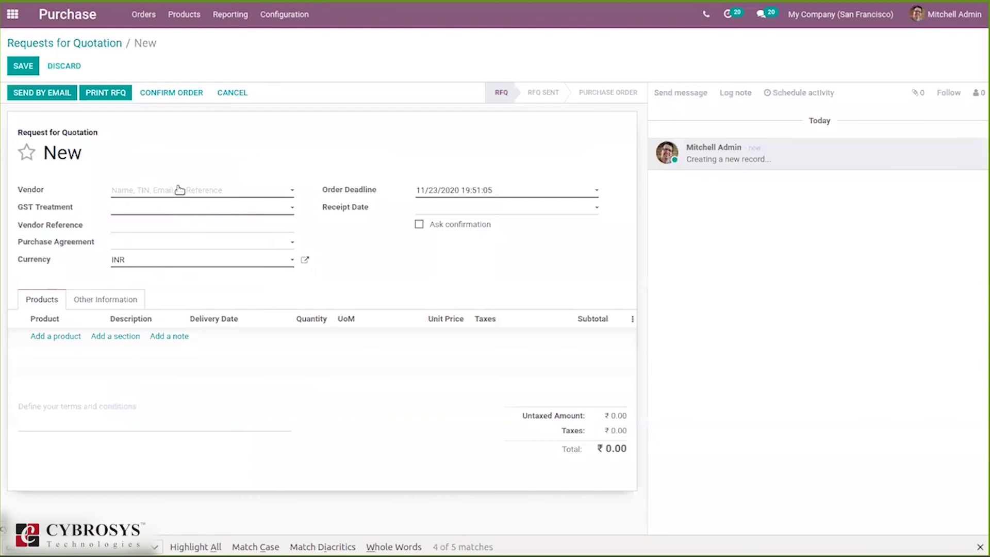
click(179, 190)
text(de)
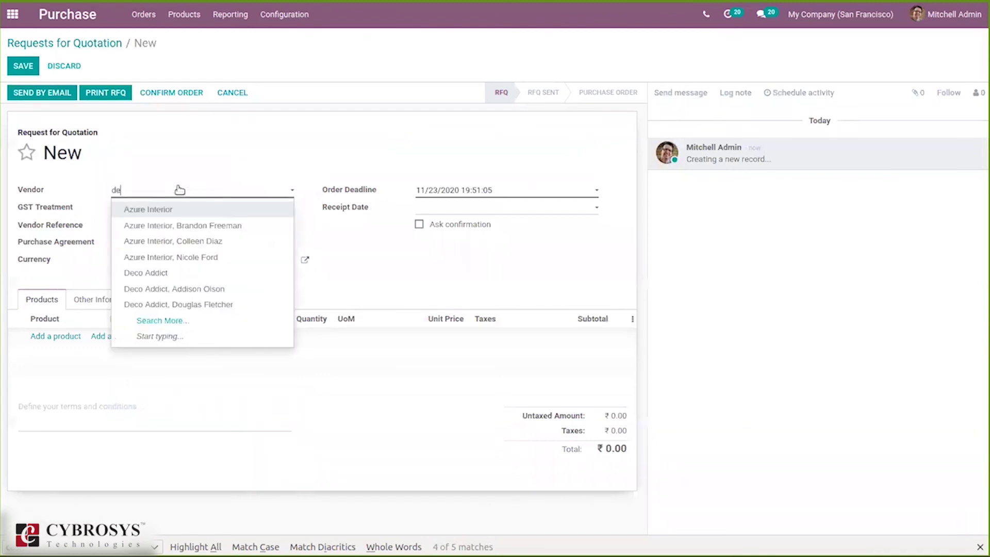
click(151, 211)
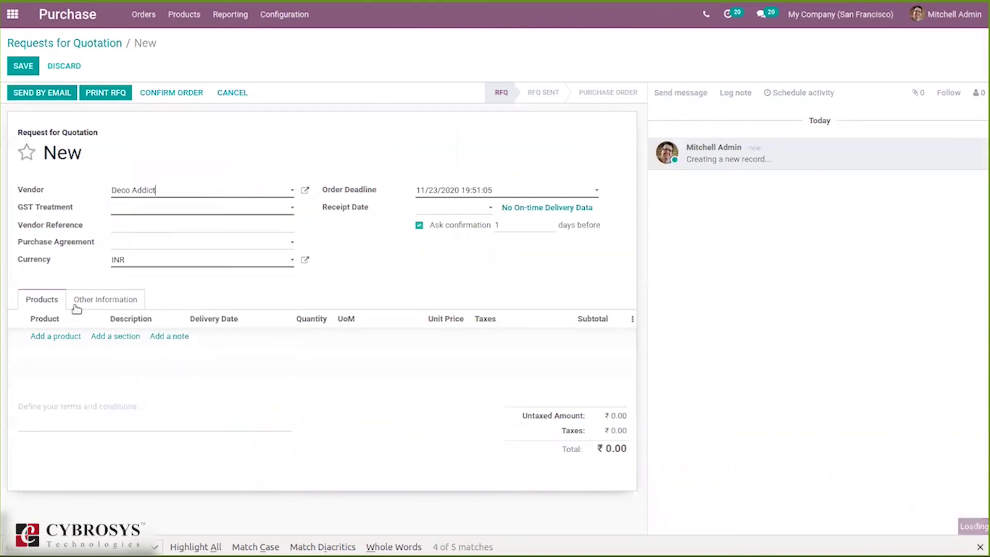
Add the Bench product to the new request for quotation's product lines
click(54, 338)
text(dec)
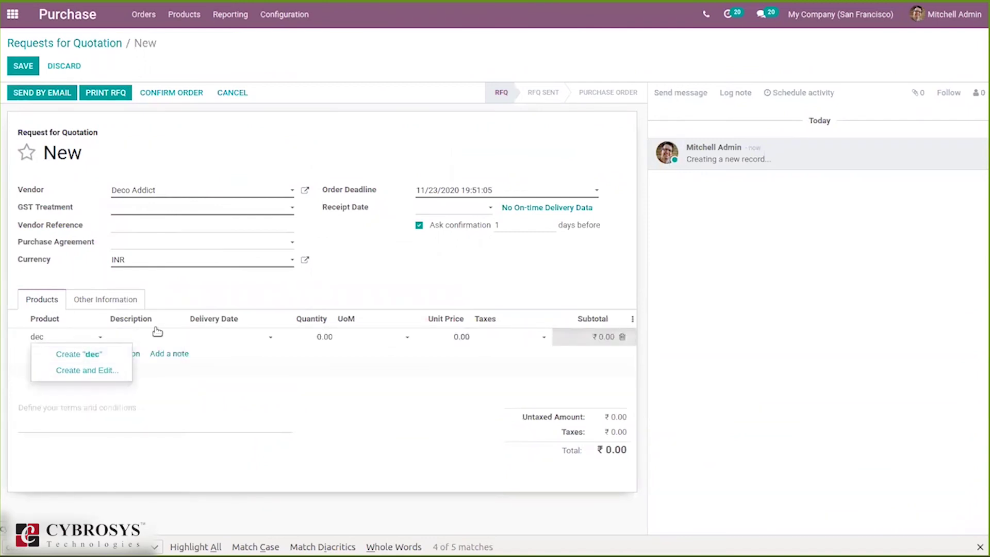
text(be)
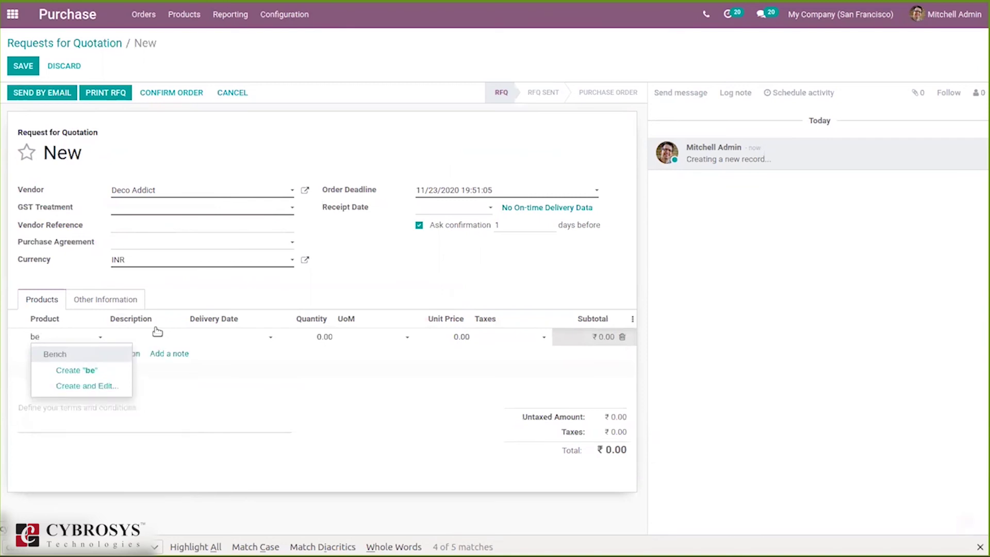
click(109, 356)
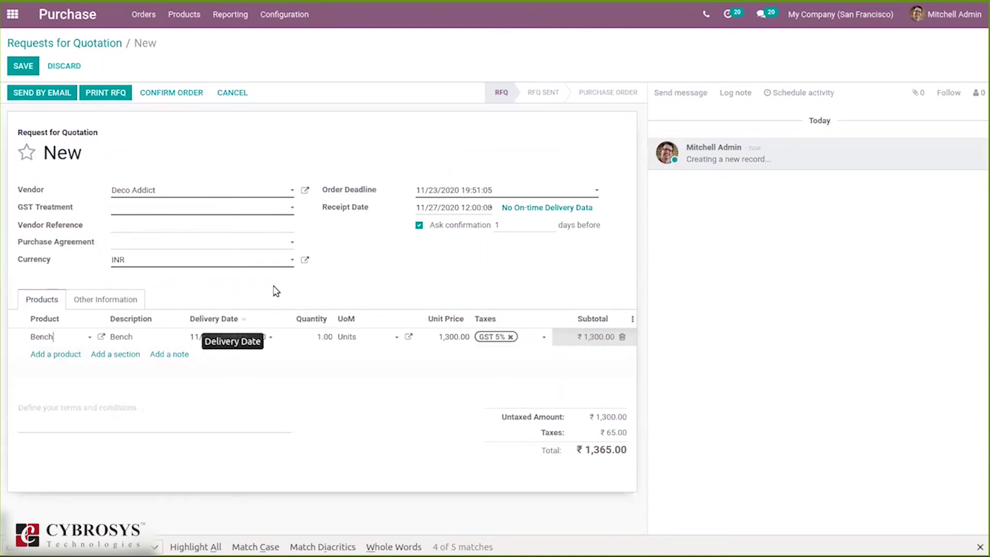
Confirm the order with the GST treatment set to Consumer, and open its receipt to compare the scheduled date and deadline
click(157, 94)
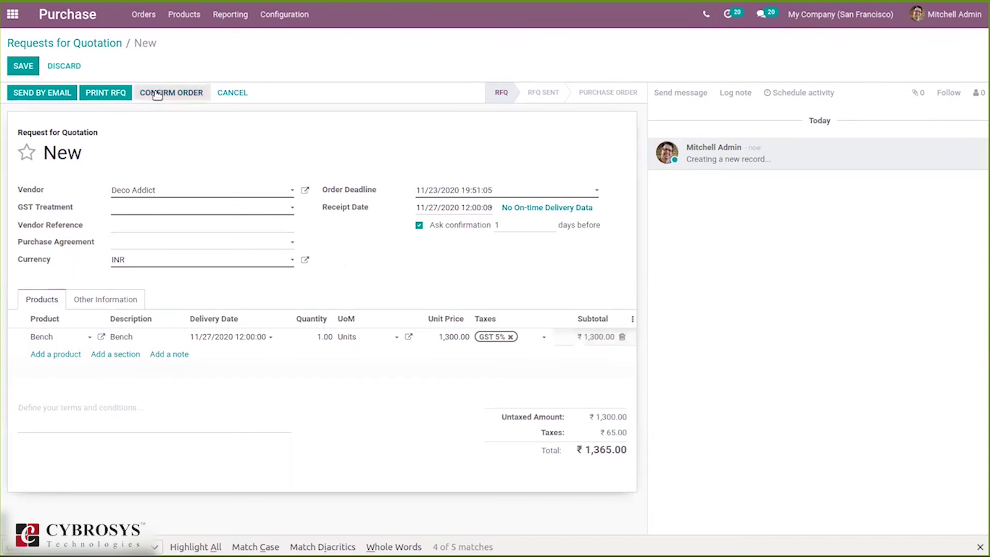
click(165, 210)
click(166, 263)
click(157, 94)
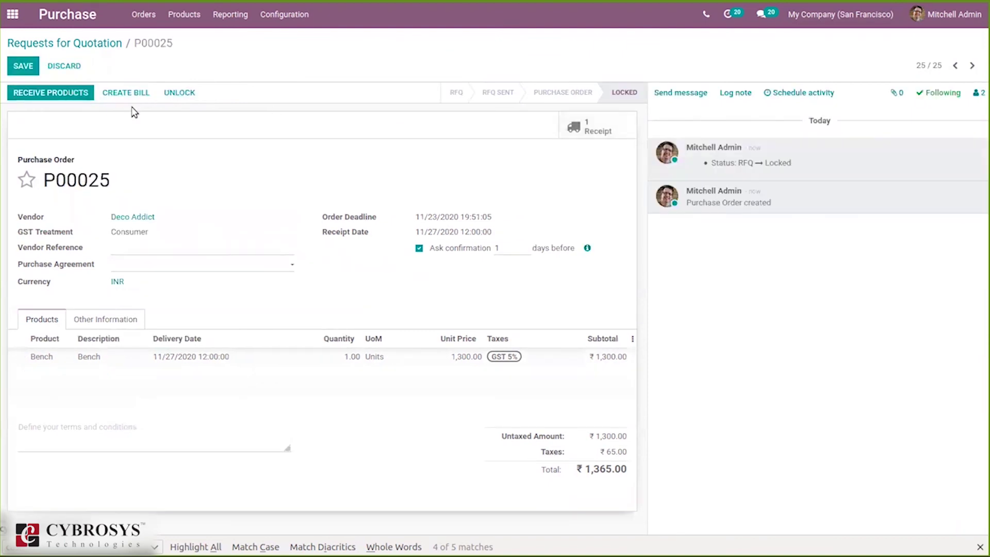
click(61, 97)
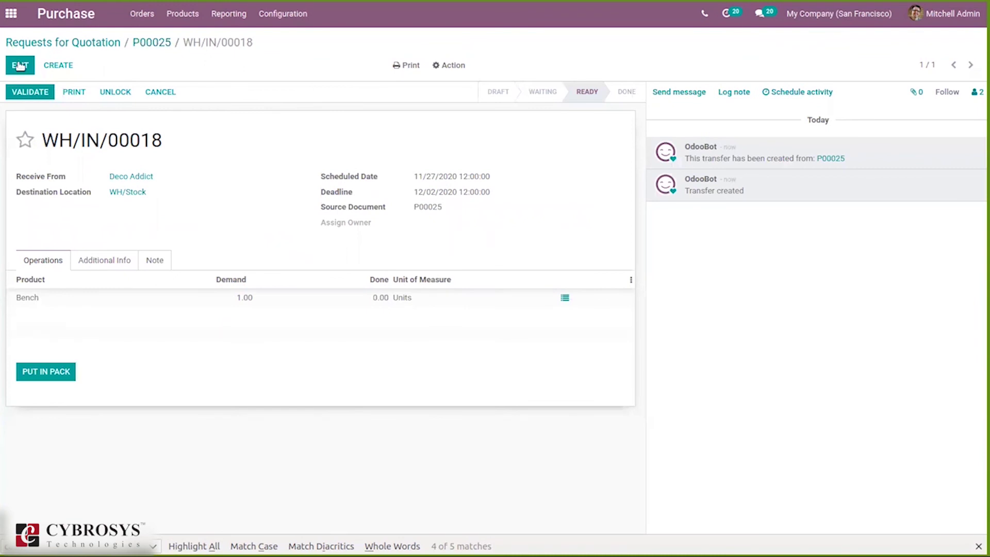
Switch to the Inventory app, open the Bench product and start editing its inventory information
click(6, 14)
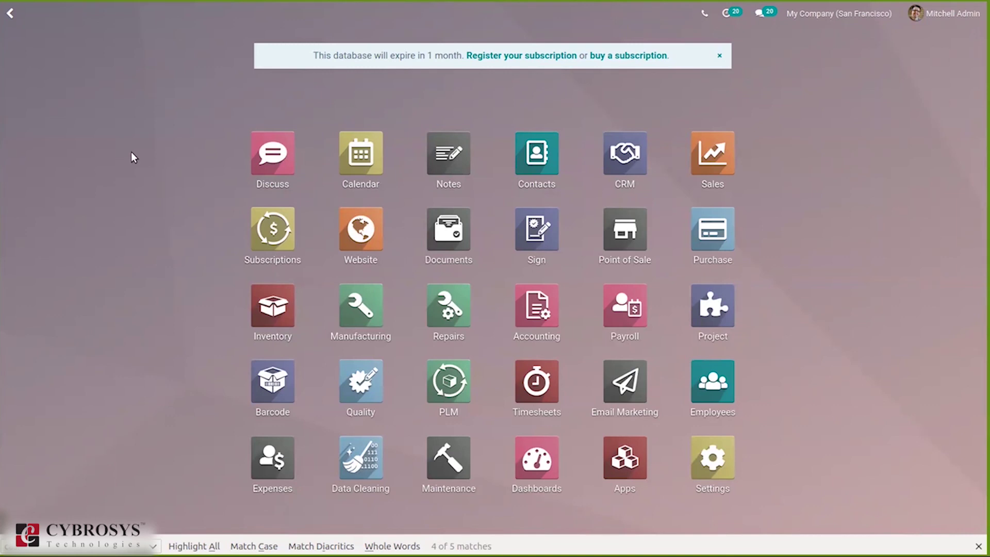
click(259, 310)
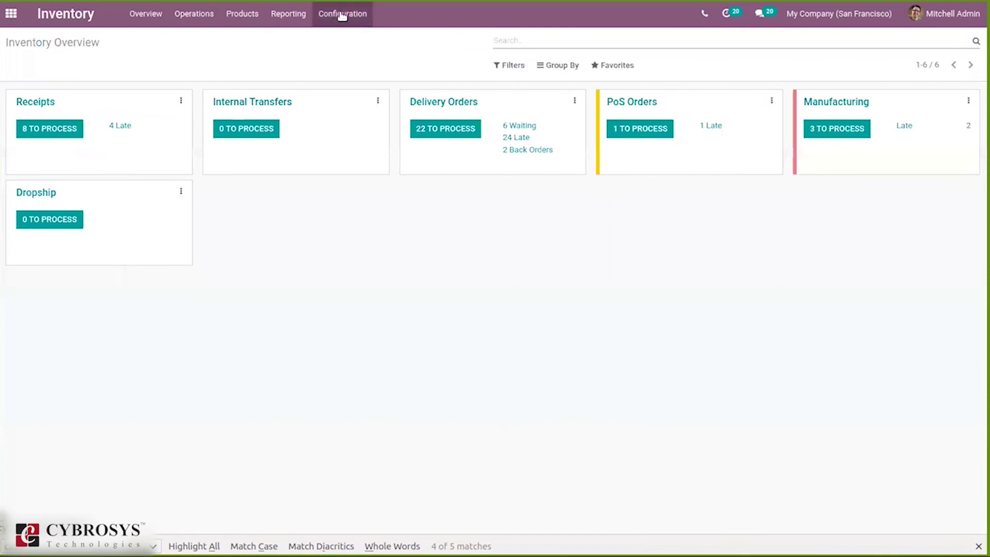
click(243, 21)
click(247, 42)
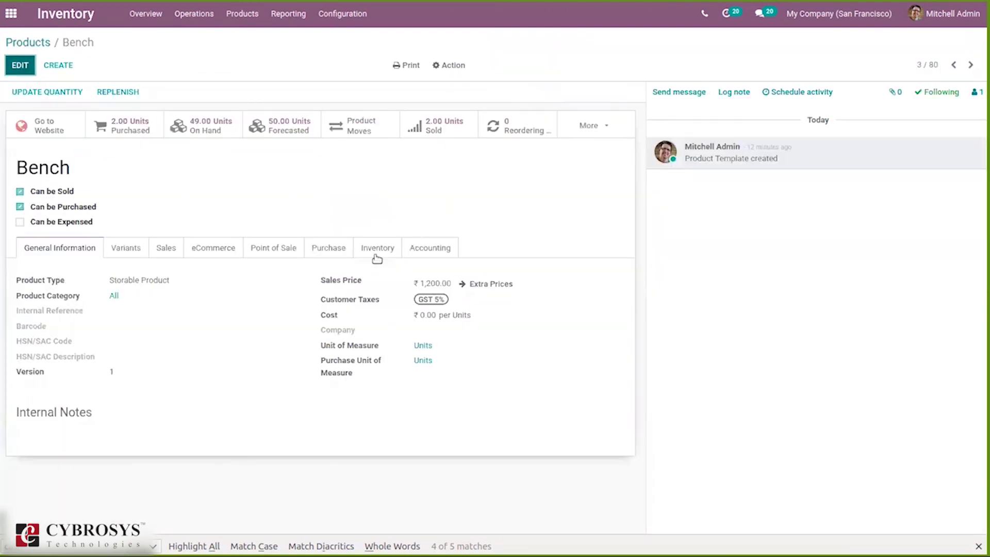
key(alt+a)
click(386, 261)
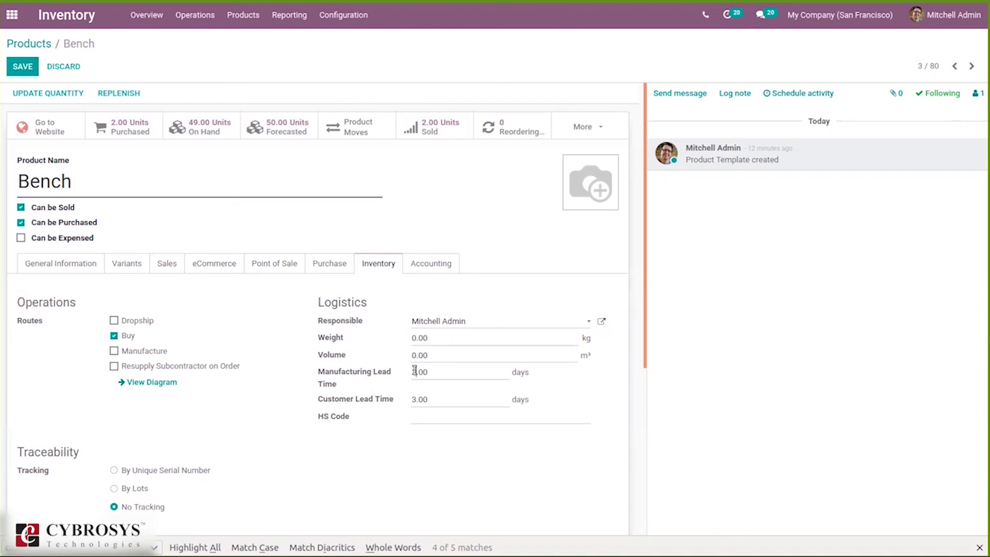
Set the Bench product's manufacturing lead time to 3 days and save the product
click(415, 371)
key(BackSpace)
text(3)
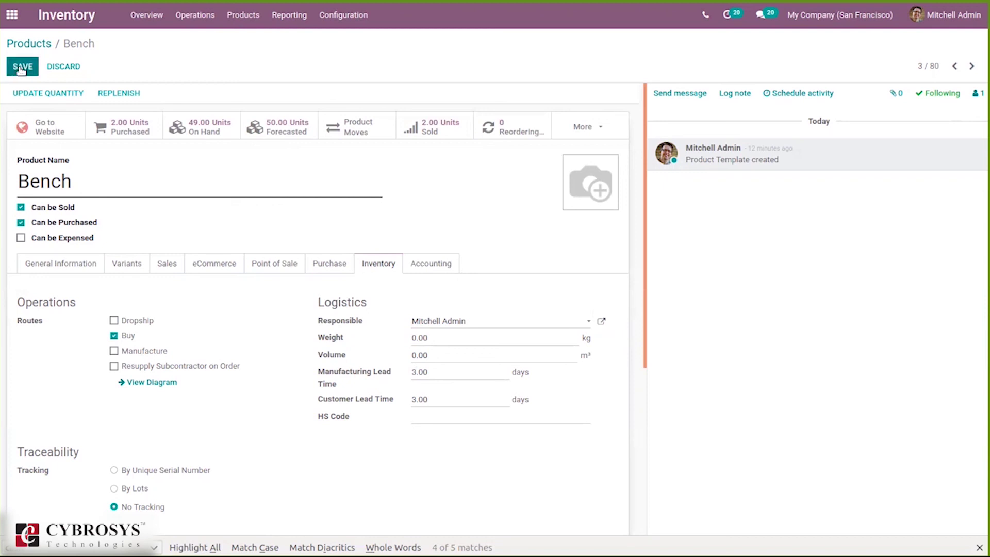
mouse_move(365, 6)
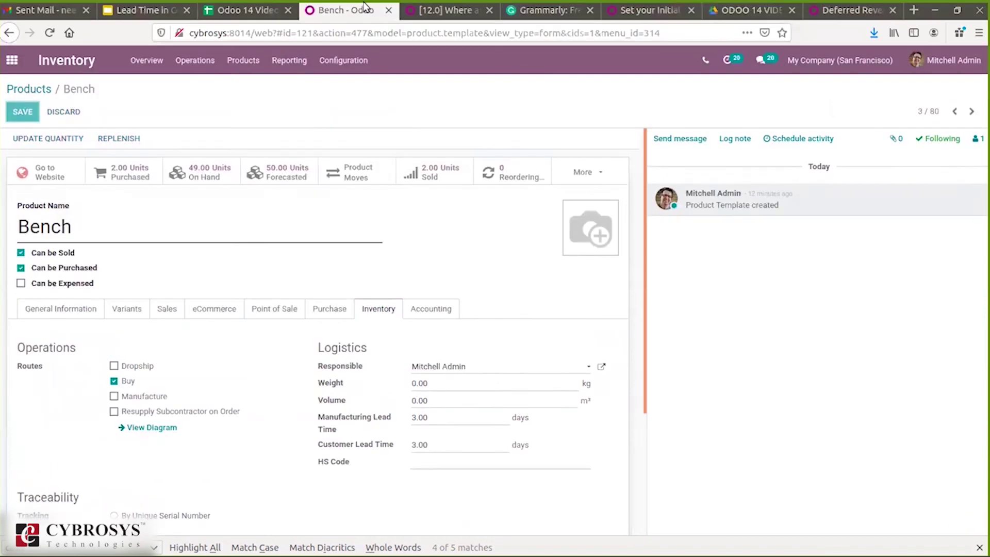
key(alt+s)
Open the Inventory settings and search for "secu" to examine the security lead times for sales, purchase and manufacturing
click(344, 15)
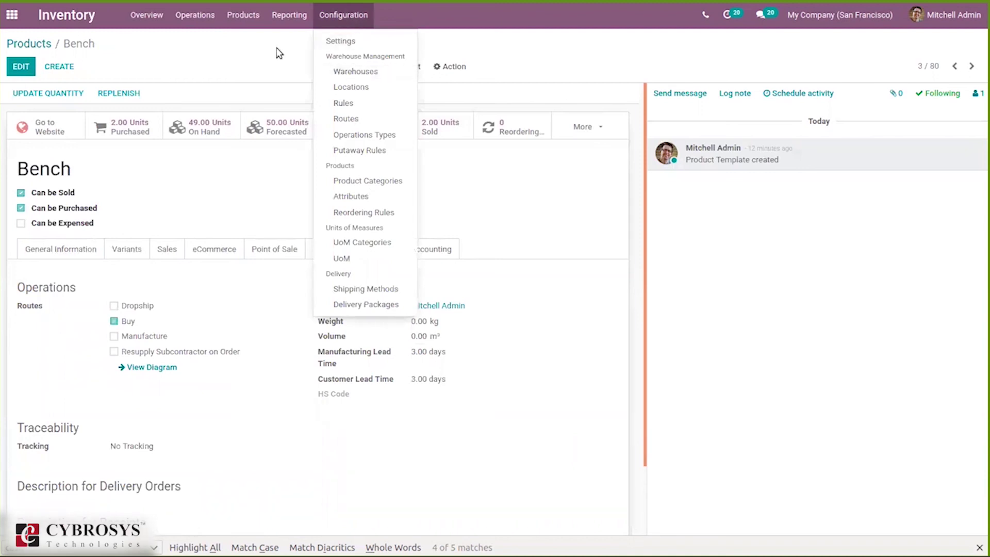
click(372, 45)
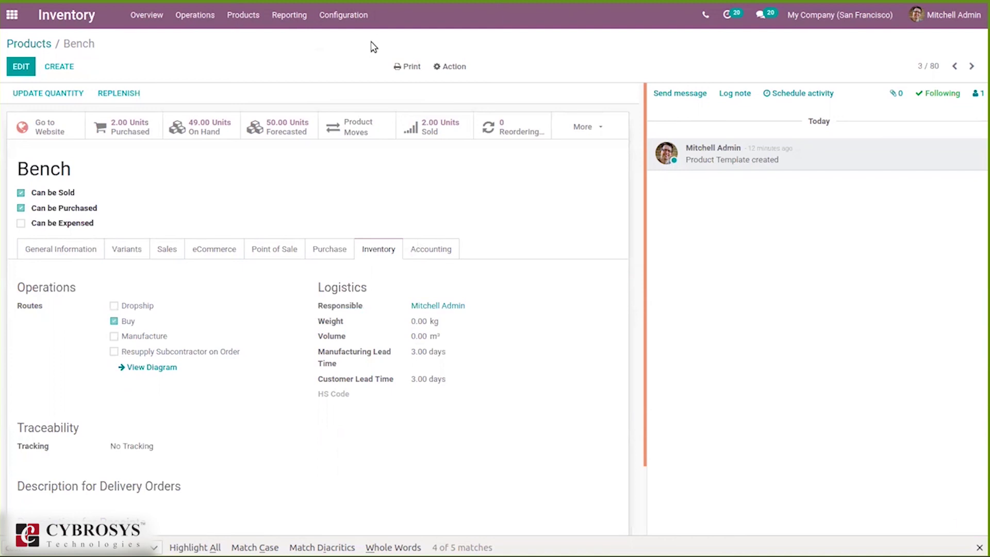
drag(982, 230, 983, 526)
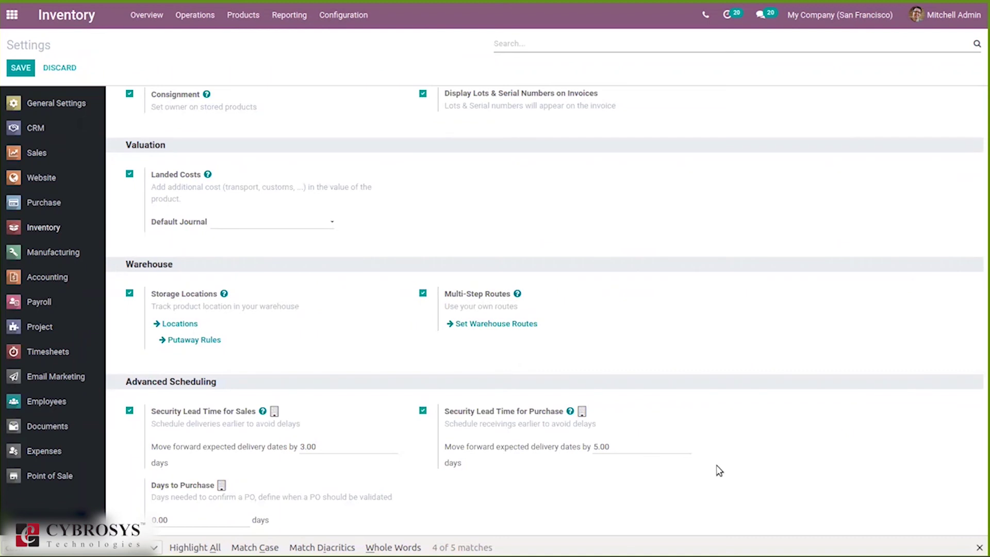
text(secu)
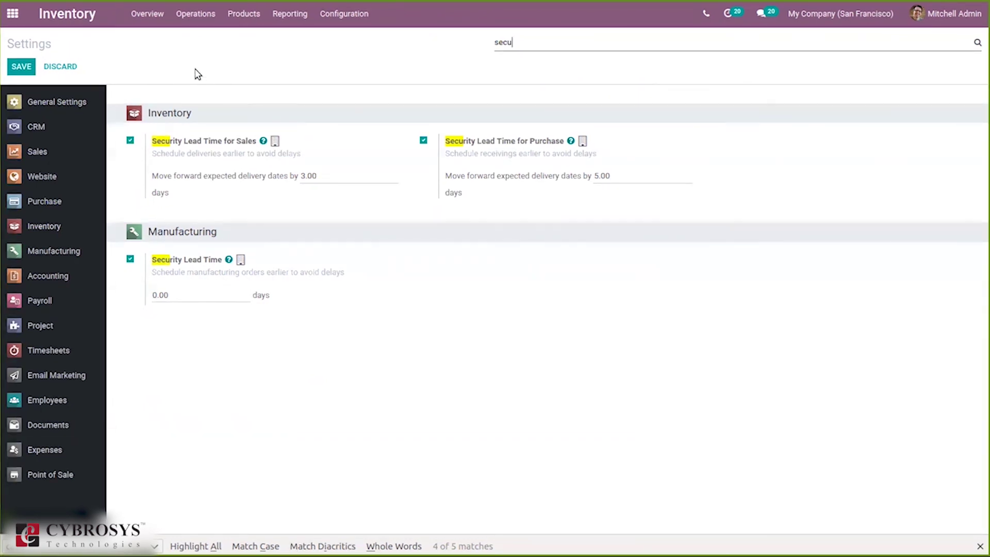
click(13, 15)
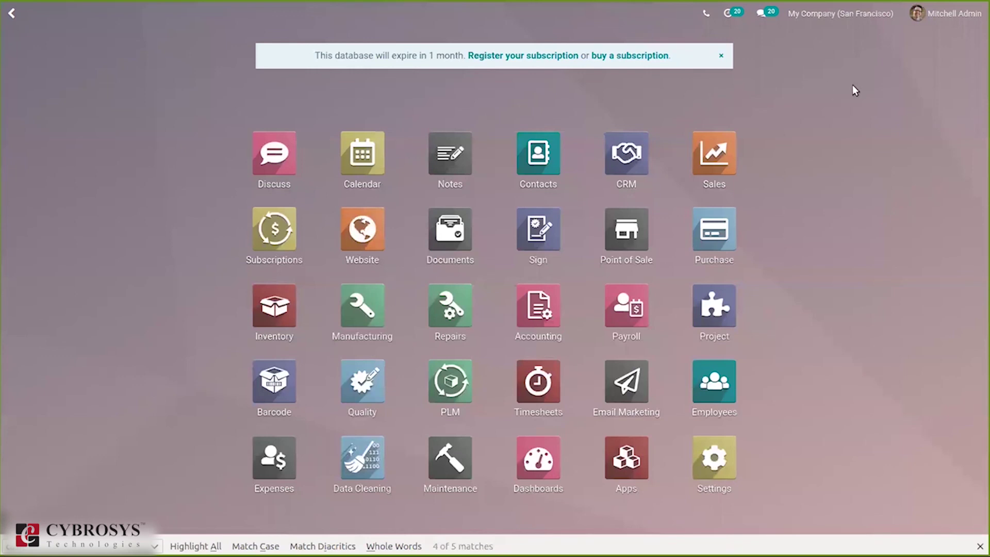